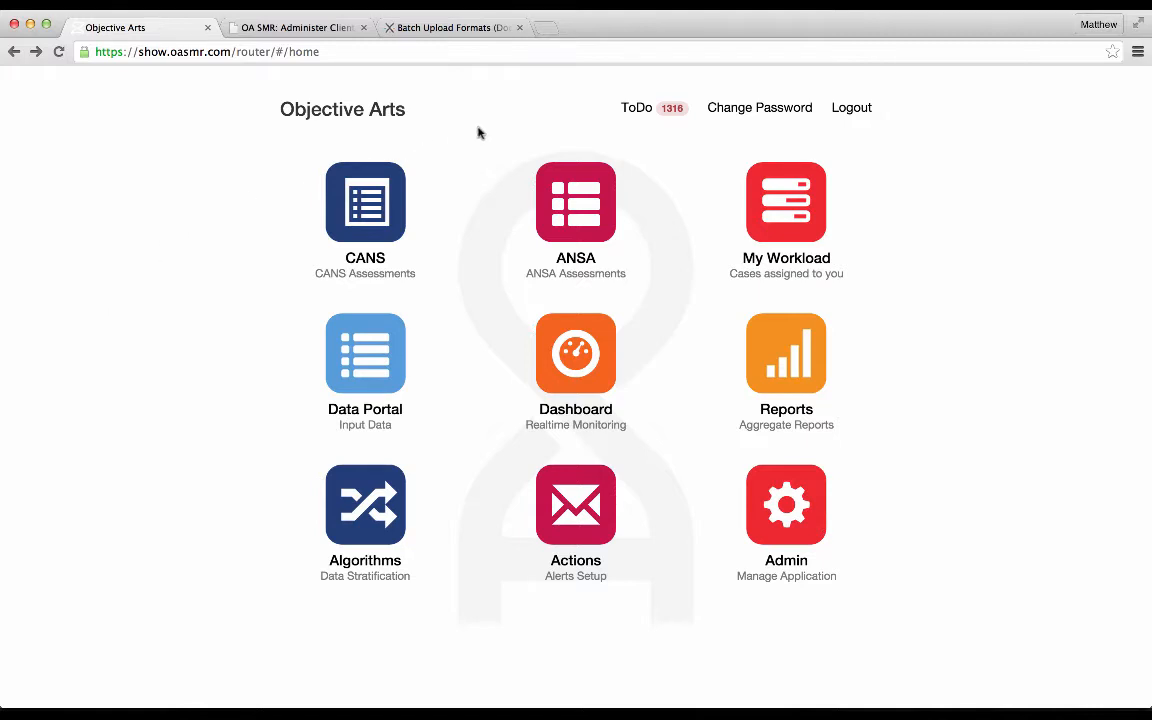
Switch to the Objective Arts Help System wiki and open Batch Uploads Formats under Miscellaneous Admin Topics.
left_click(440, 27)
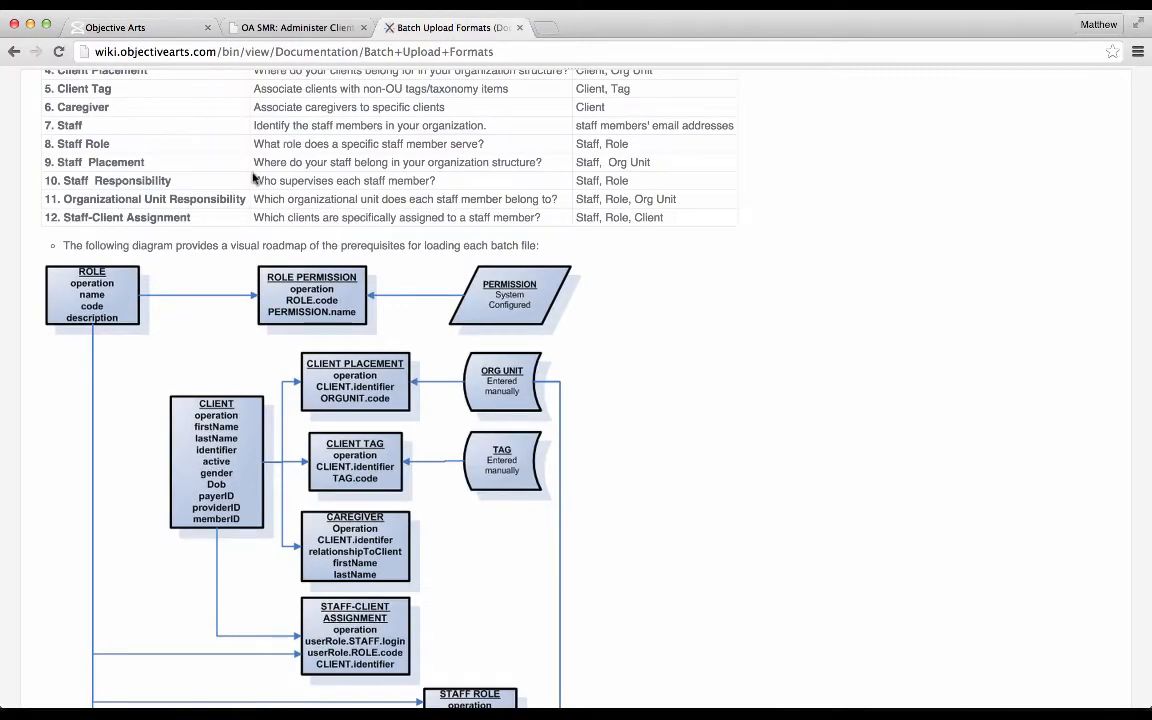
scroll(37, 401, "up", 10)
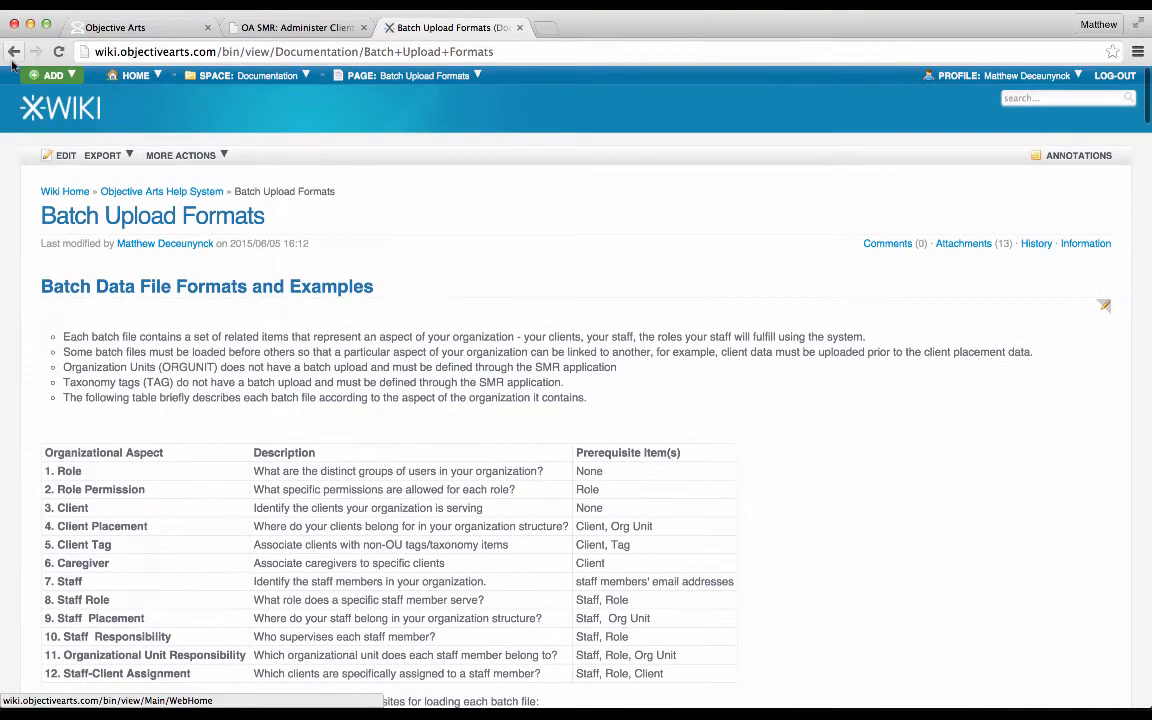
left_click(14, 55)
left_click(13, 54)
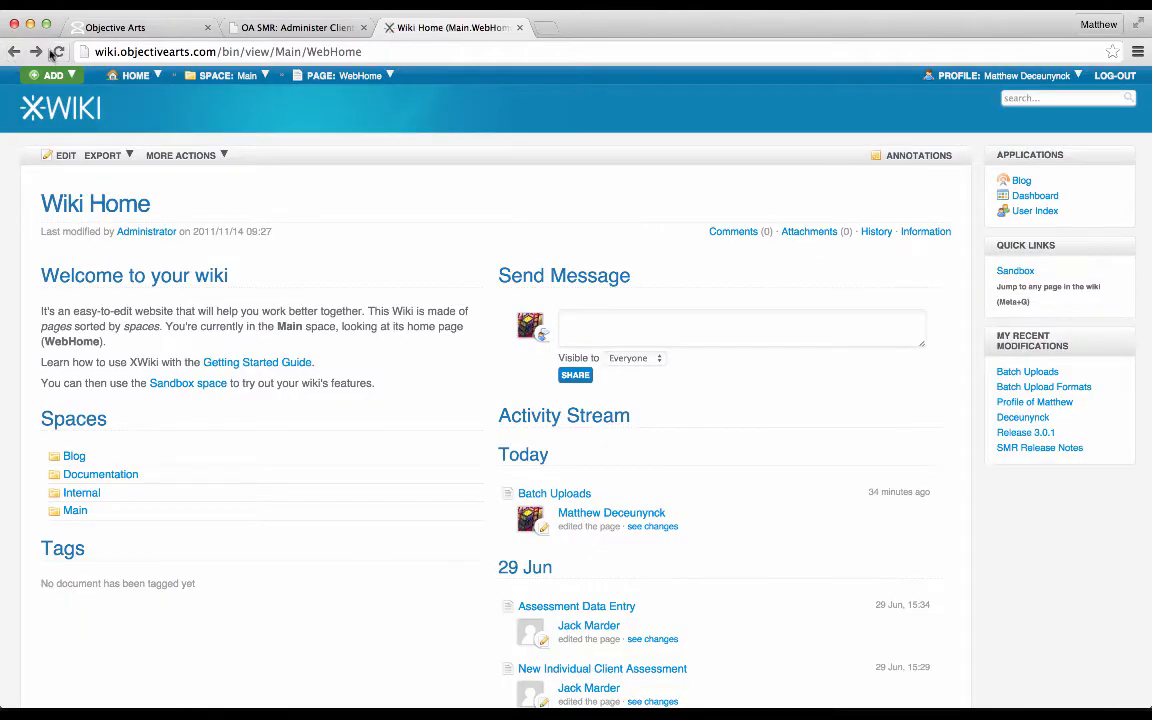
left_click(35, 51)
scroll(274, 254, "up", 6)
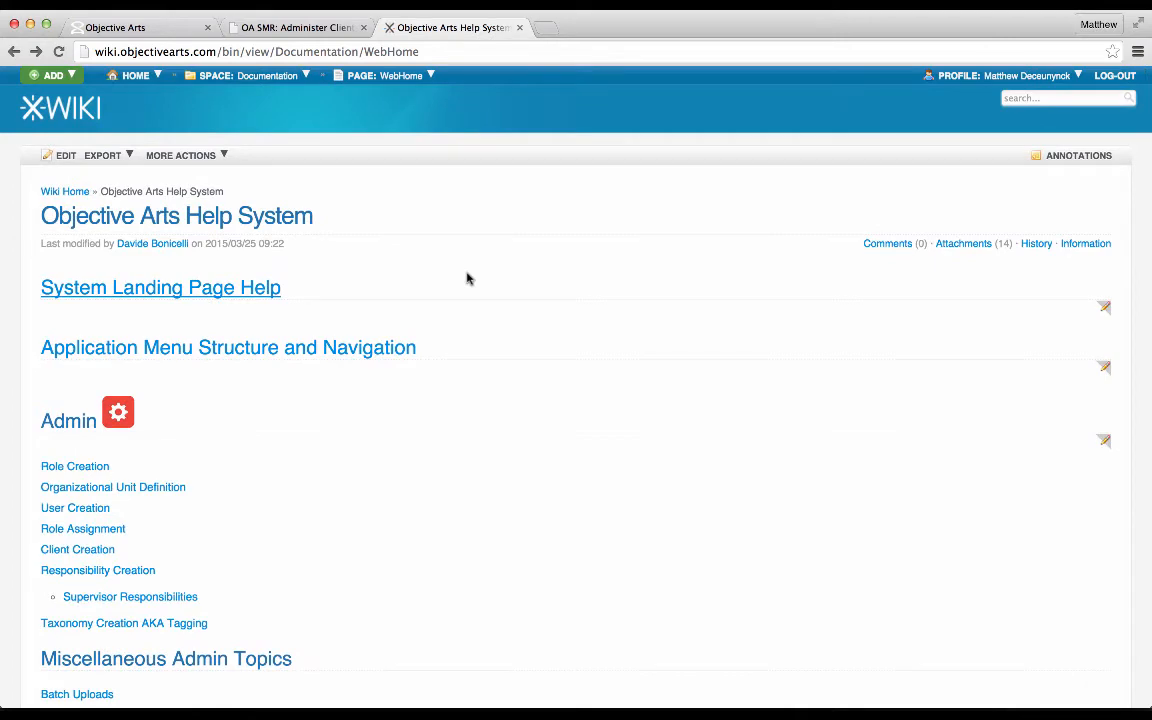
scroll(466, 279, "down", 4)
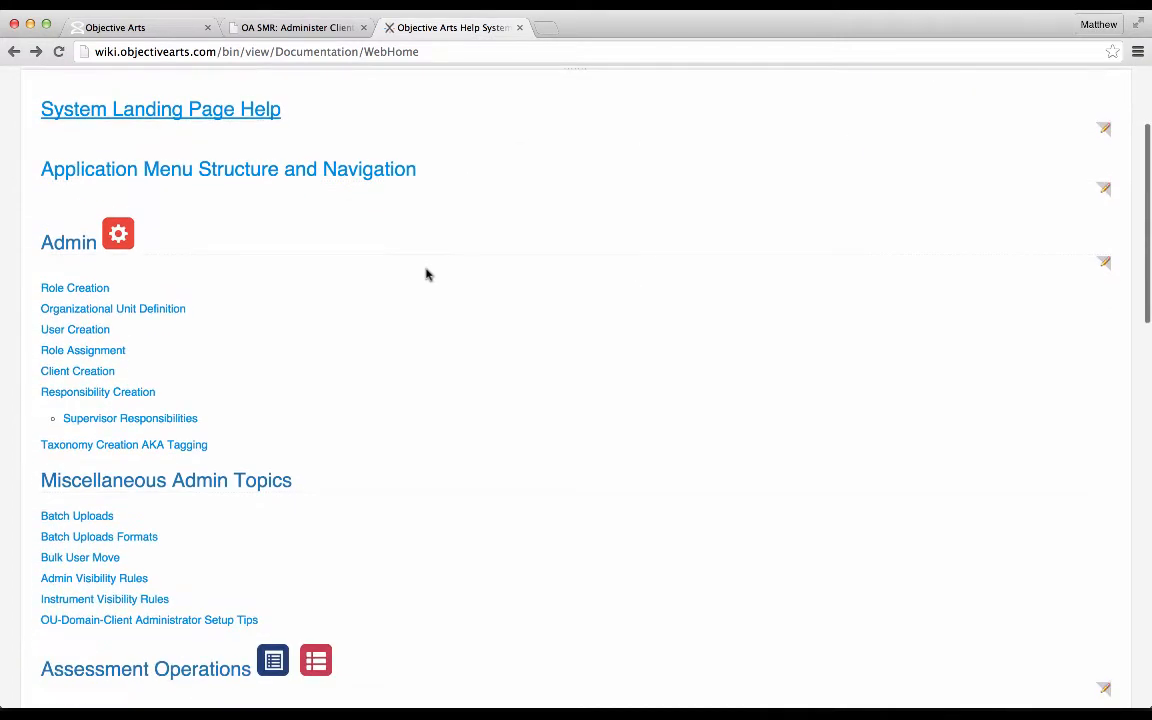
scroll(70, 250, "down", 4)
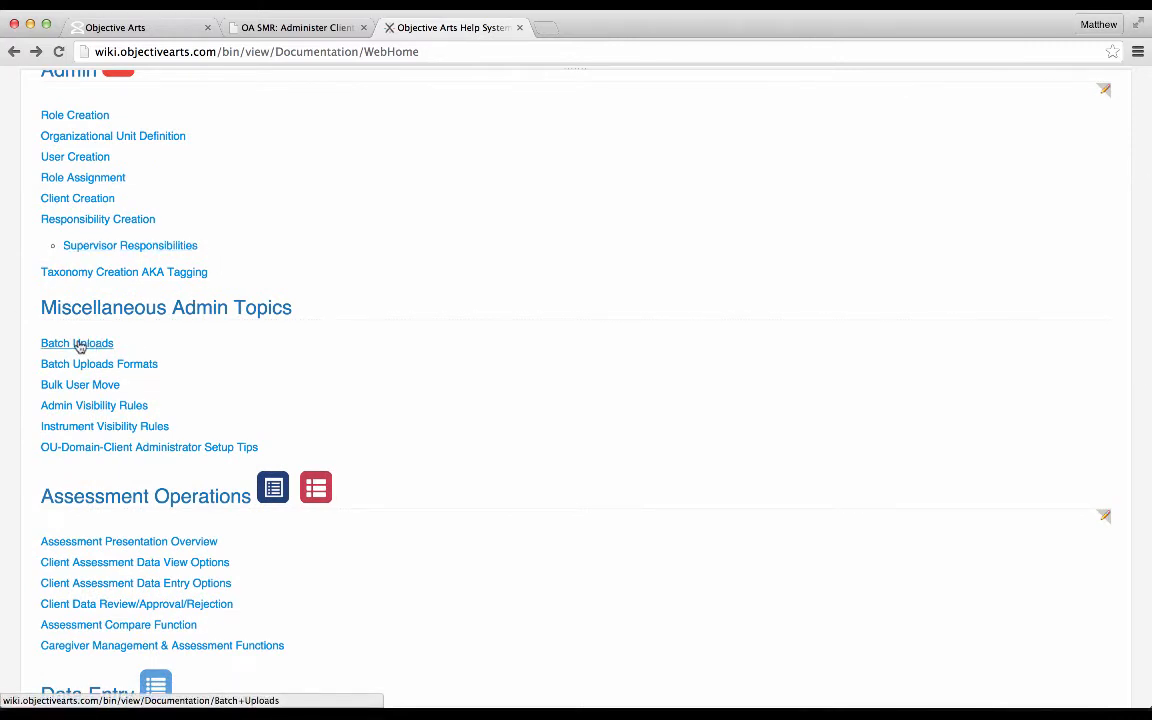
left_click(119, 371)
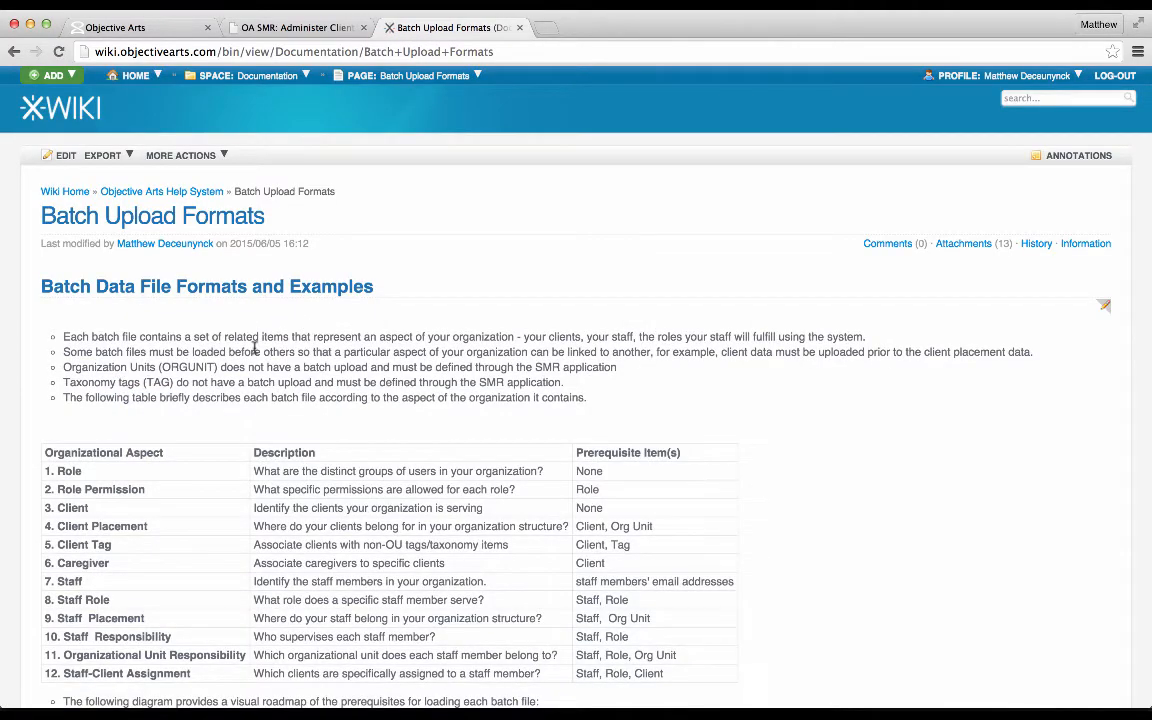
Examine the batch file fields and sample files for Role, Role Permission, Client and Client Placement on the formats page.
scroll(255, 350, "down", 15)
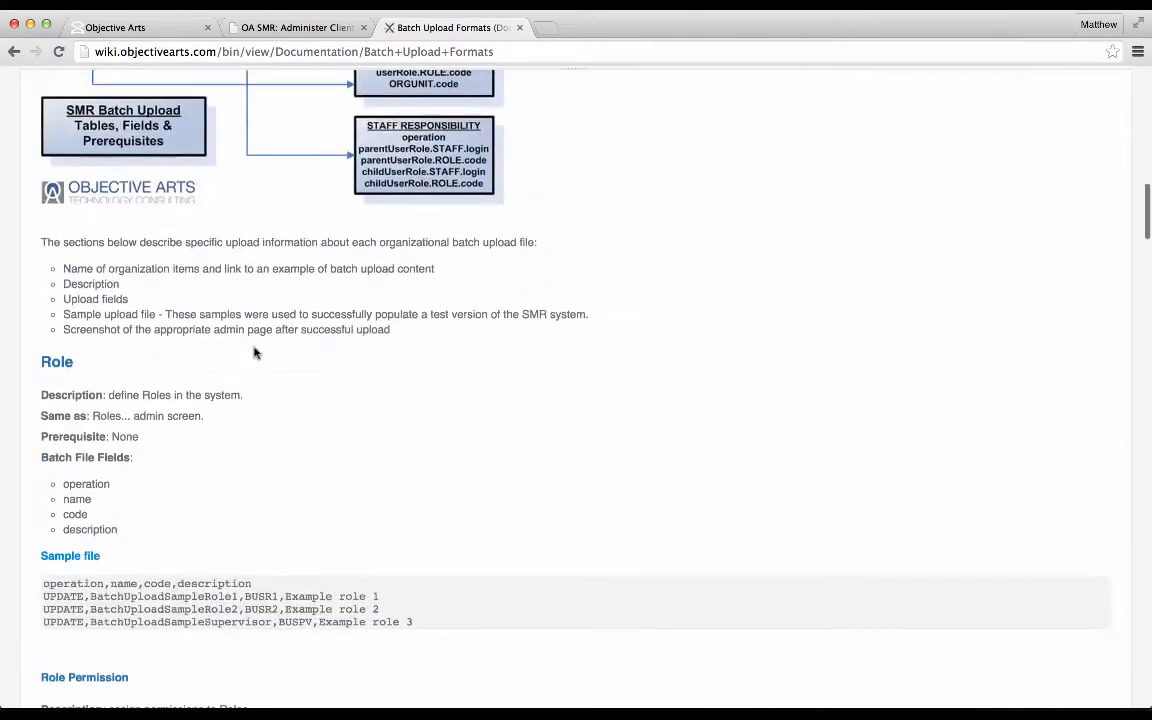
scroll(255, 352, "down", 4)
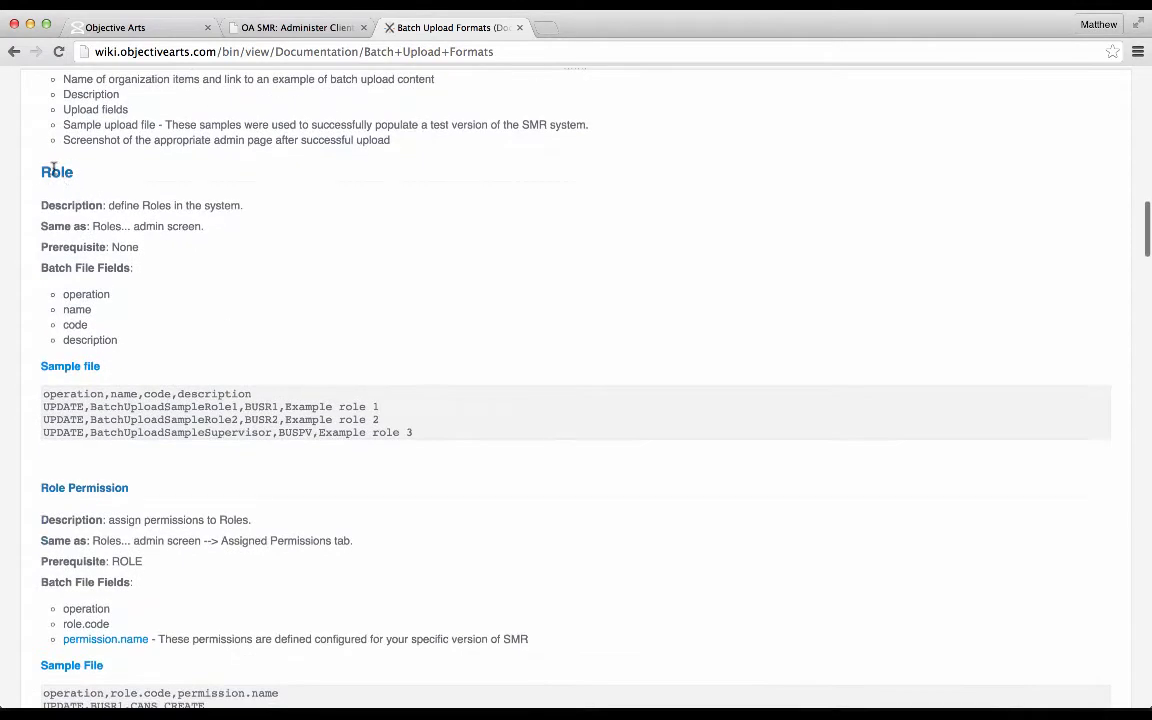
double_click(53, 171)
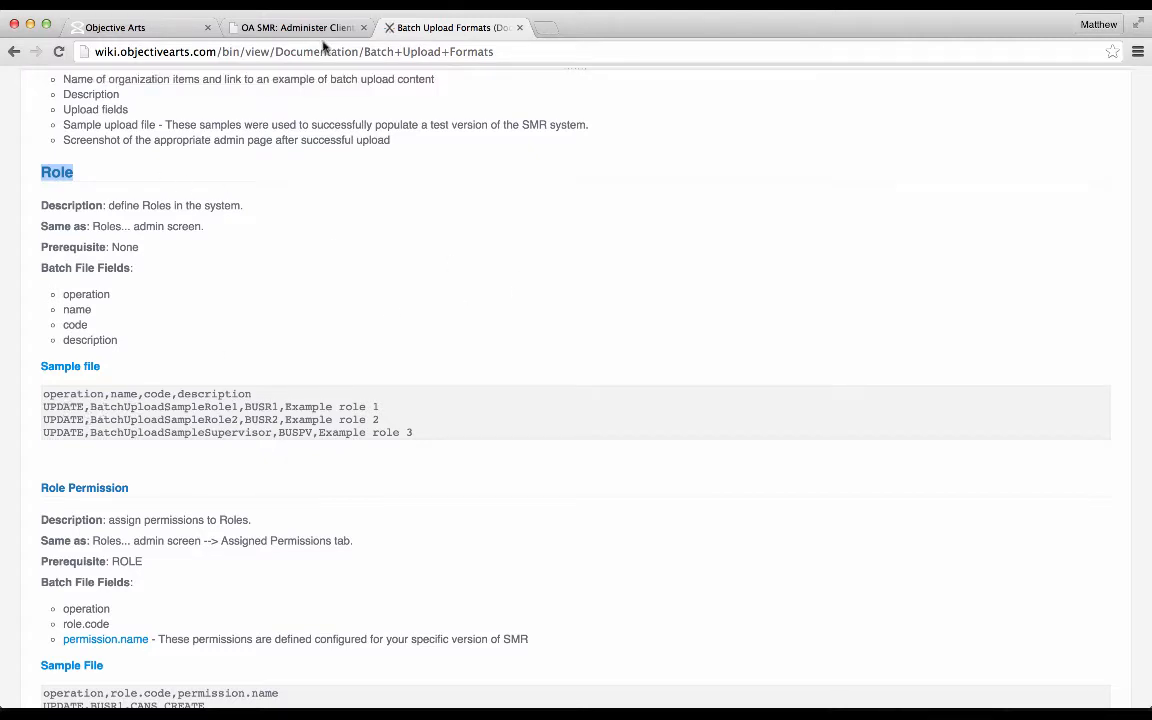
scroll(198, 283, "down", 10)
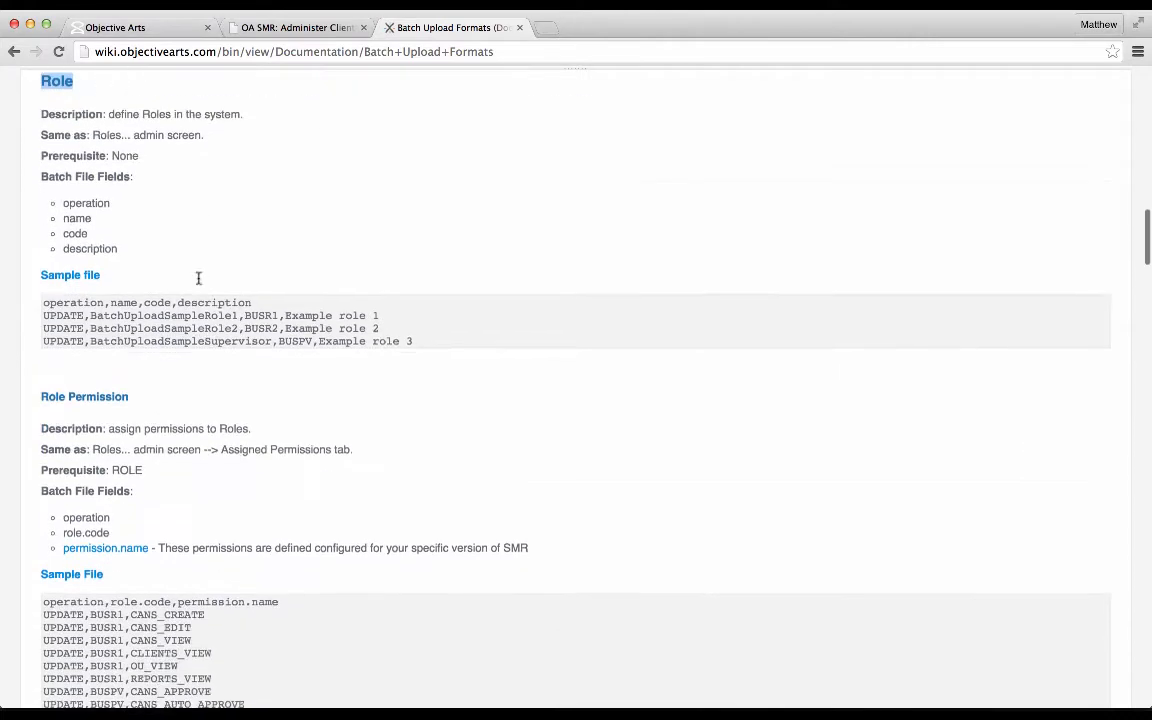
scroll(198, 283, "down", 5)
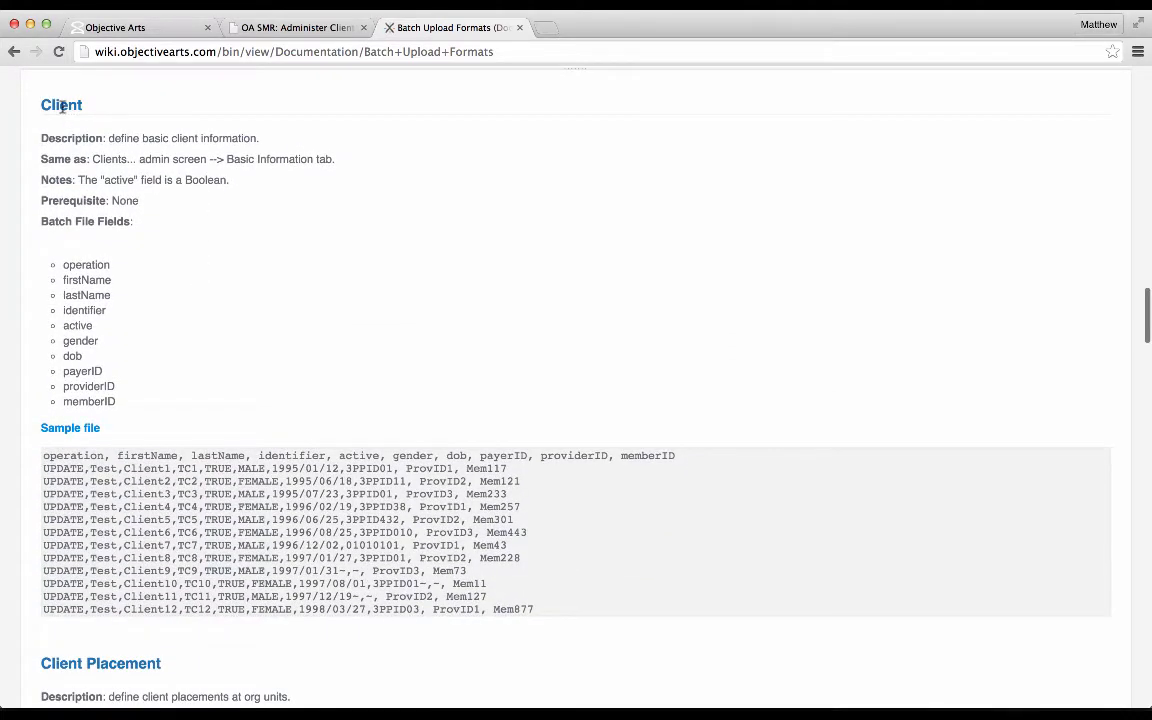
scroll(288, 258, "down", 1)
scroll(288, 258, "down", 1)
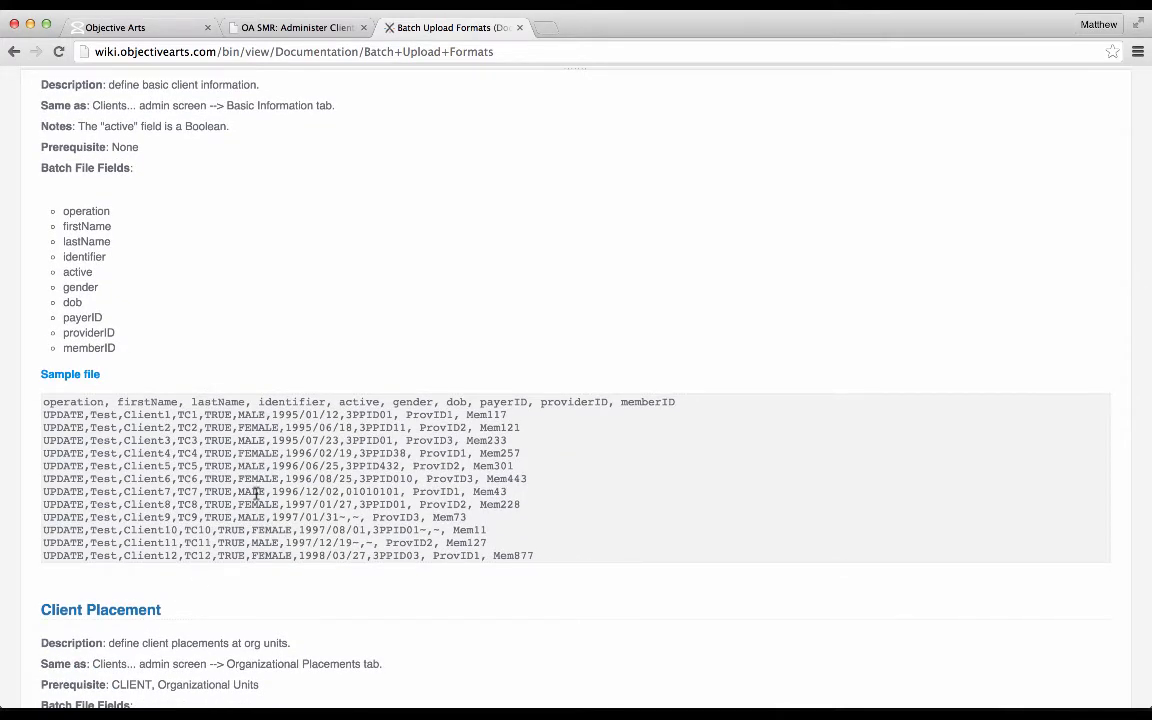
scroll(257, 492, "down", 10)
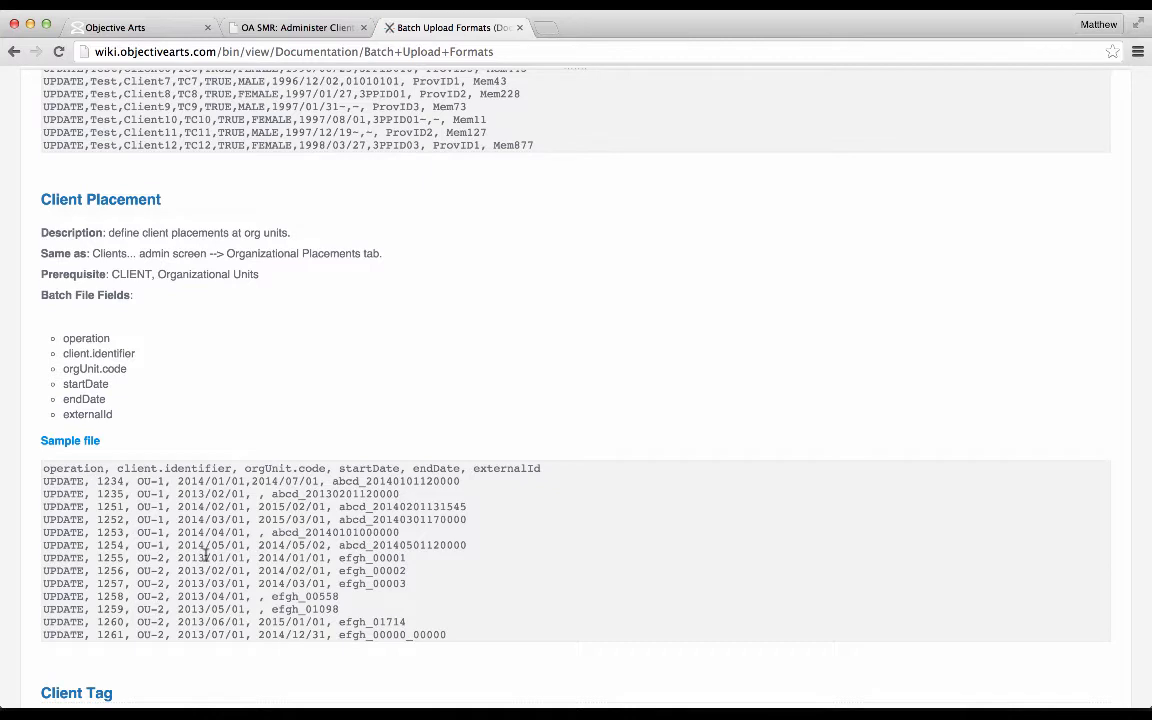
Switch to the Objective Arts application and open the Batch Uploads administration page.
left_click(150, 30)
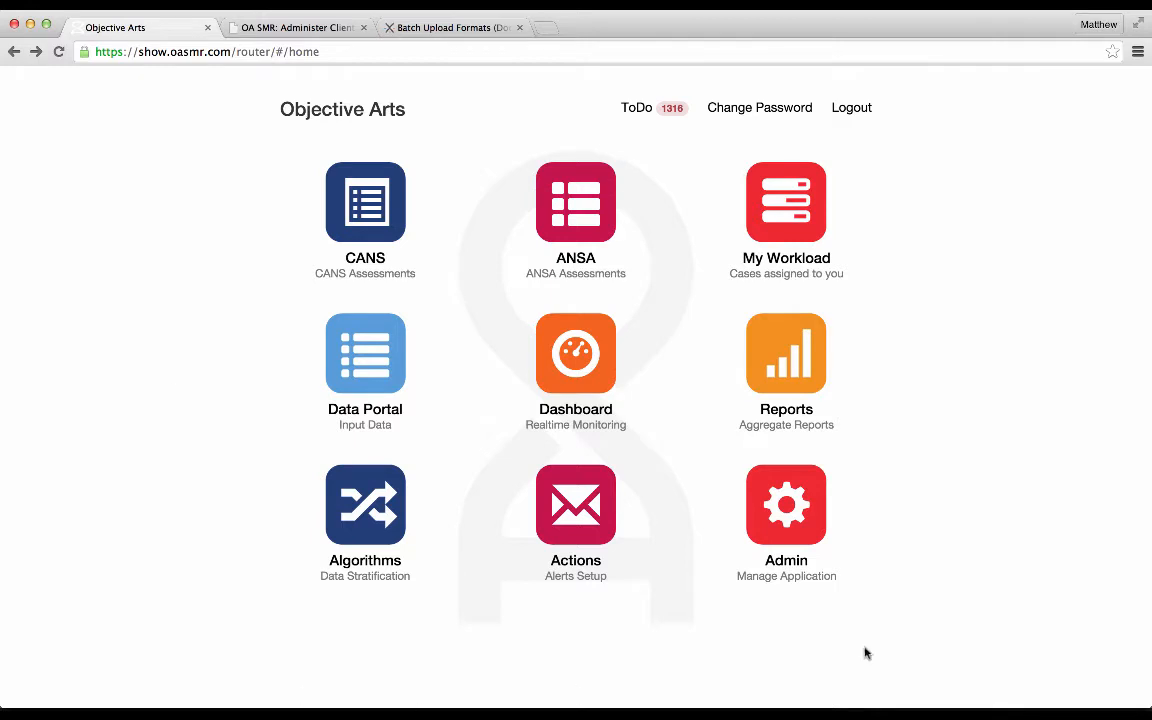
left_click(791, 511)
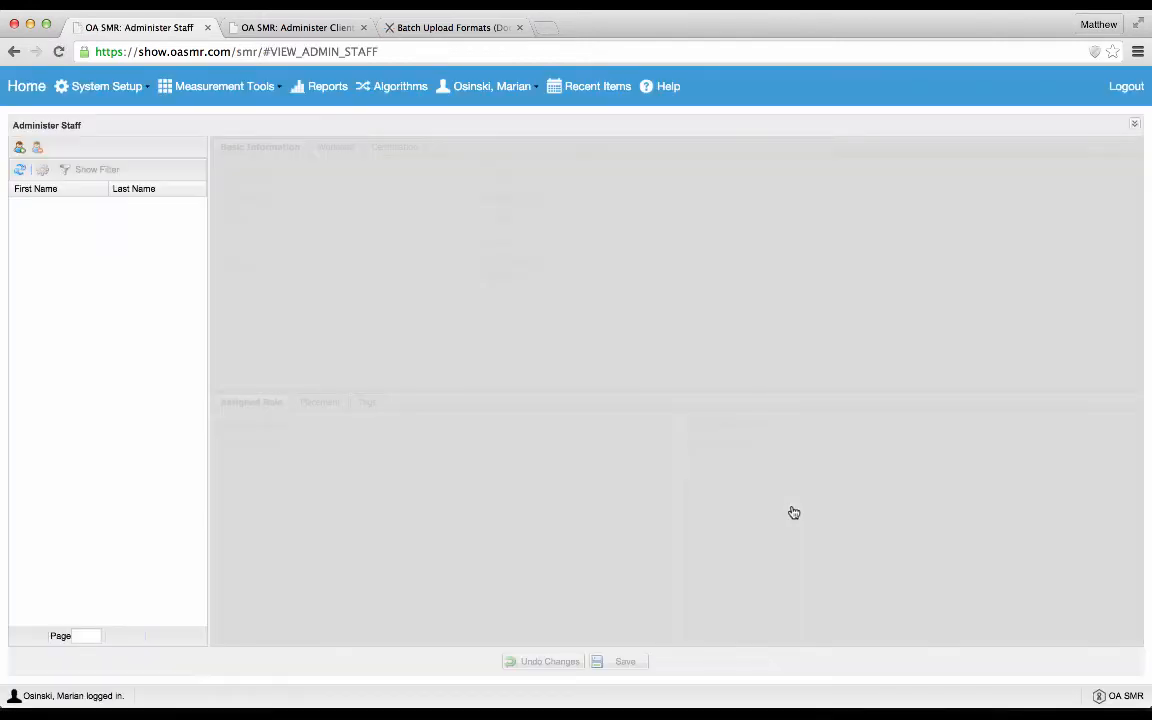
left_click(98, 94)
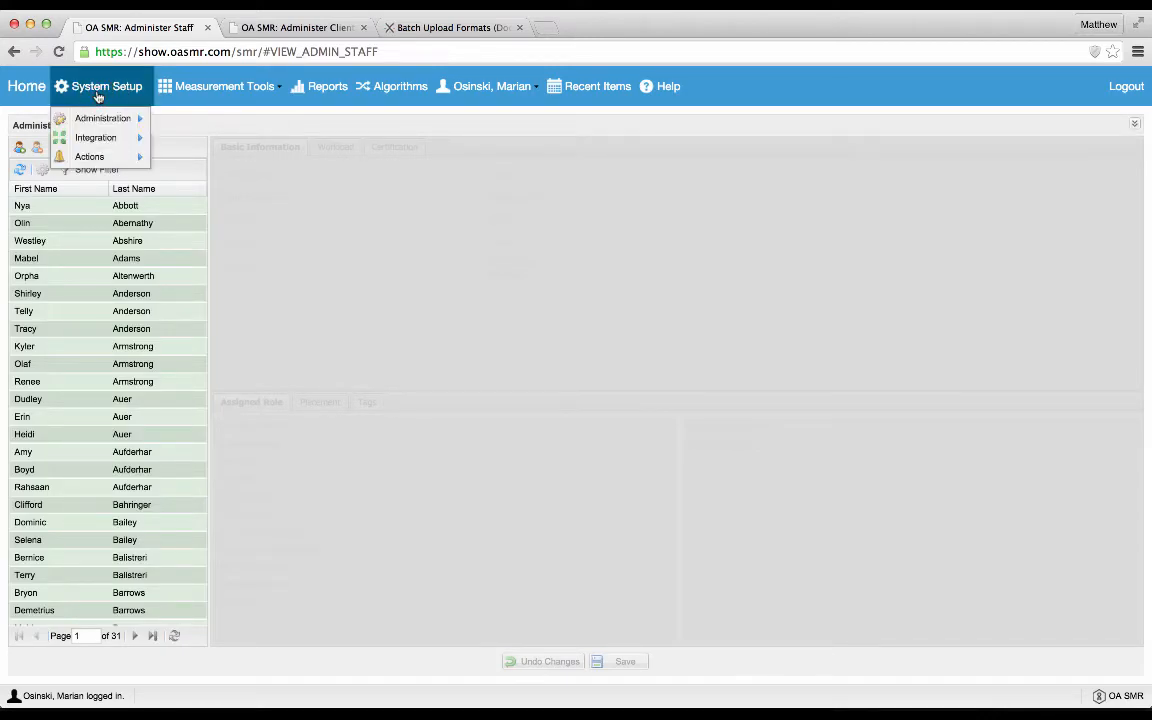
mouse_move(85, 137)
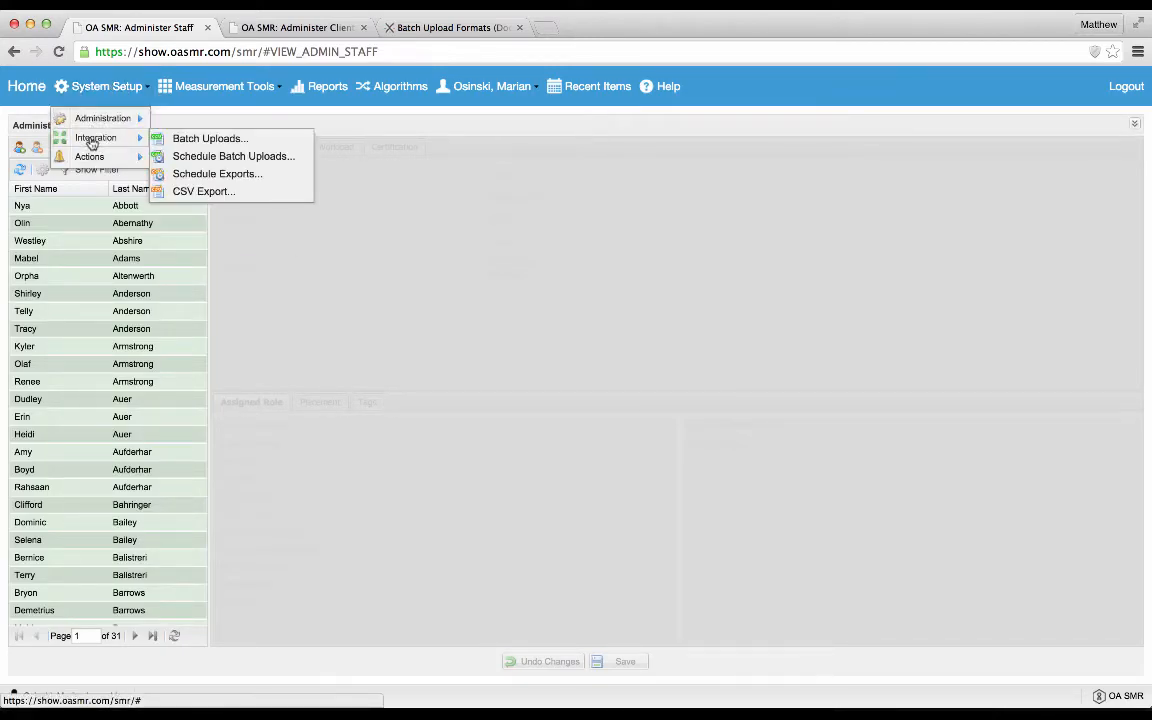
left_click(216, 139)
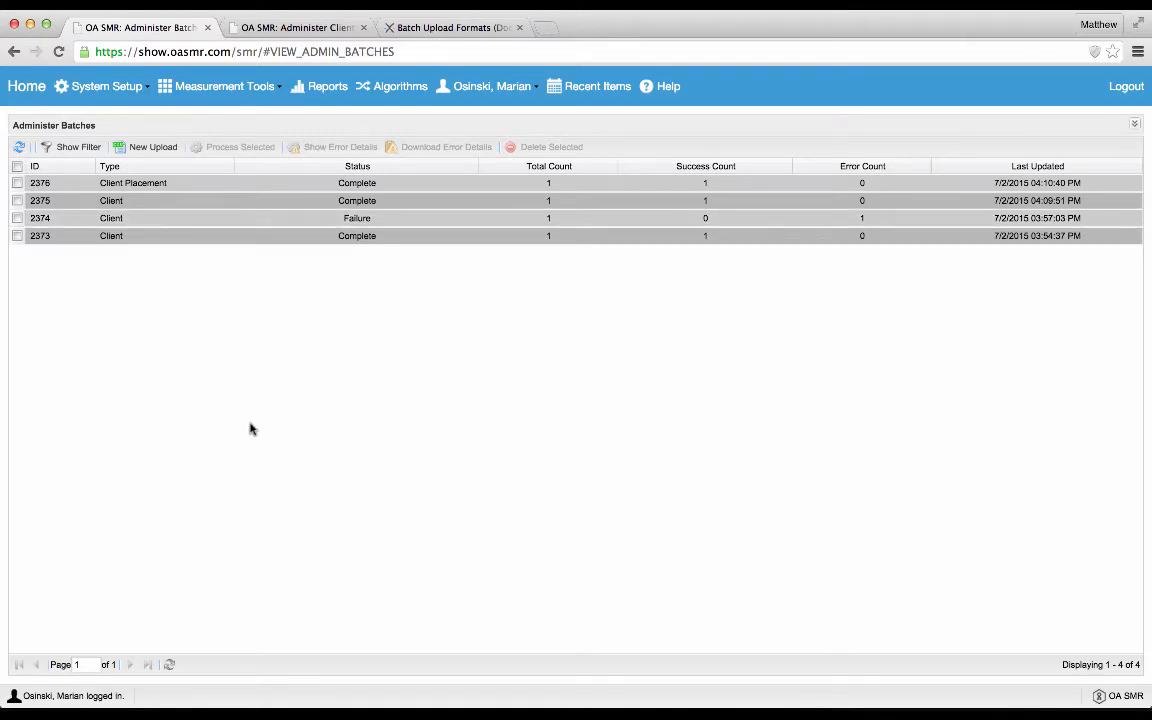
Upload client_example.csv from the Example1 folder as a new Client batch, and close the upload dialog.
left_click(152, 150)
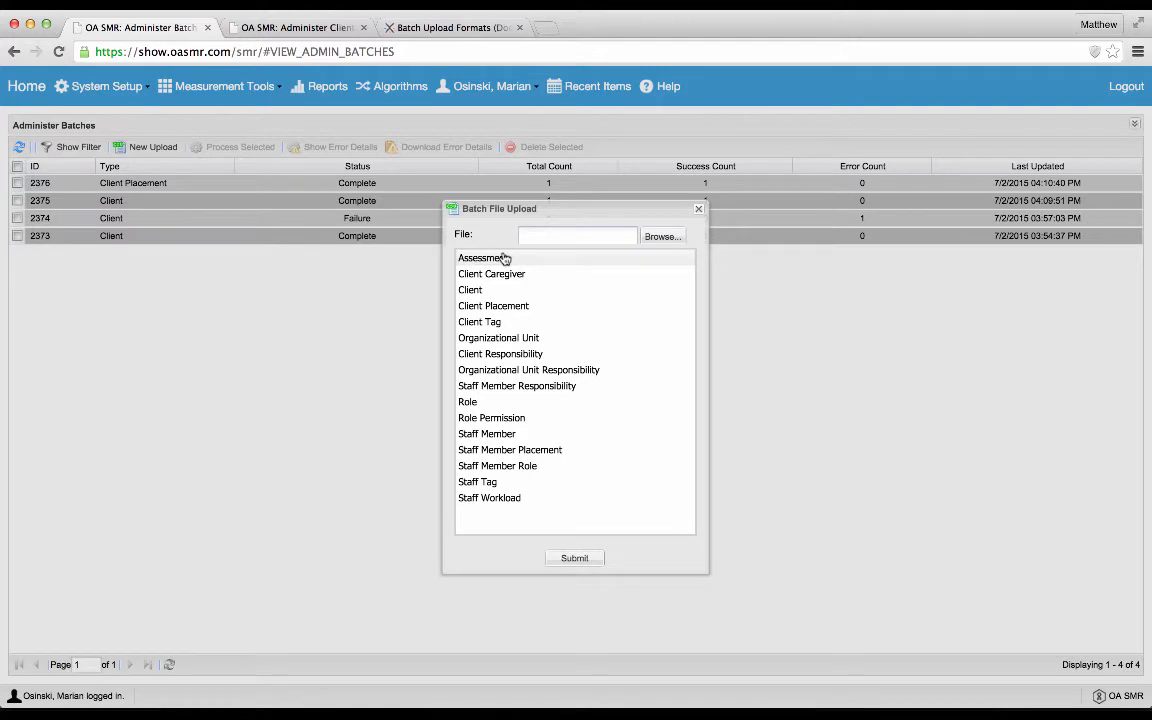
left_click(551, 292)
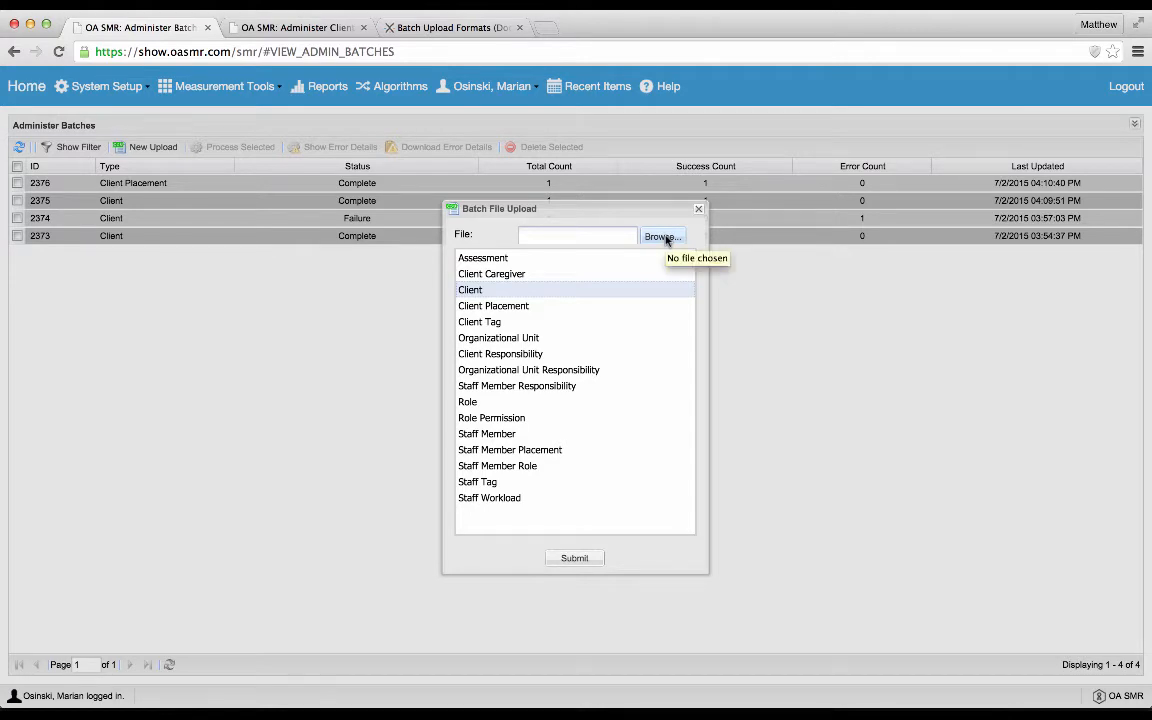
left_click(663, 237)
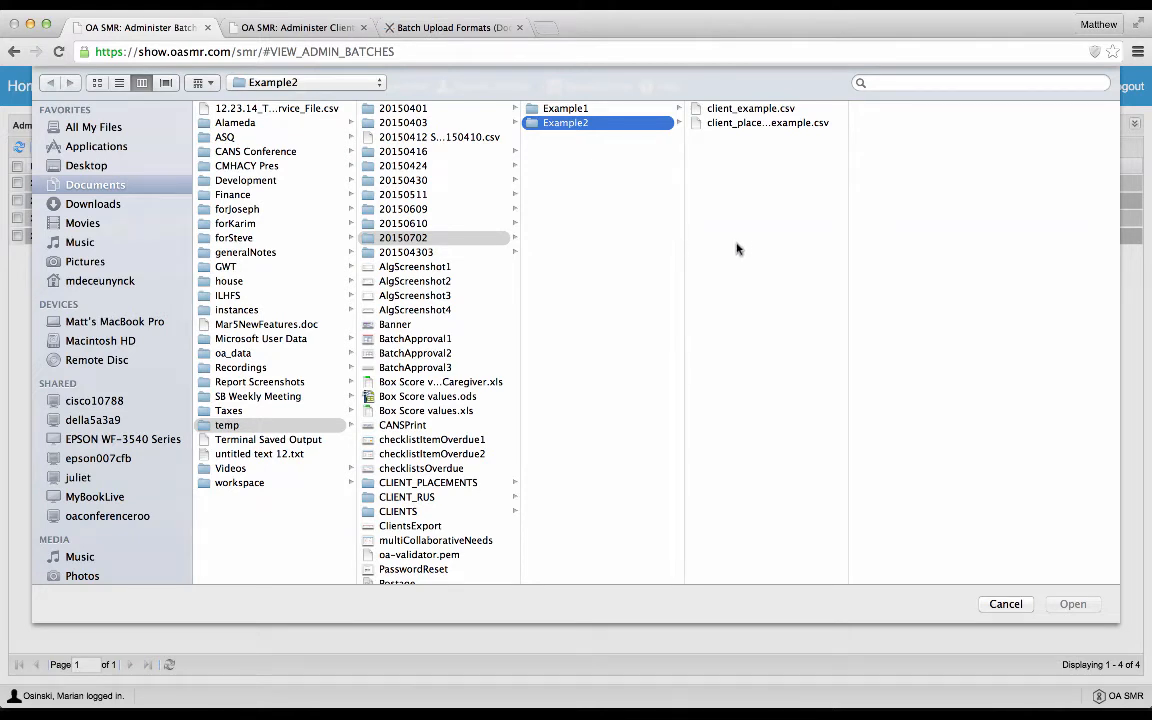
left_click(558, 109)
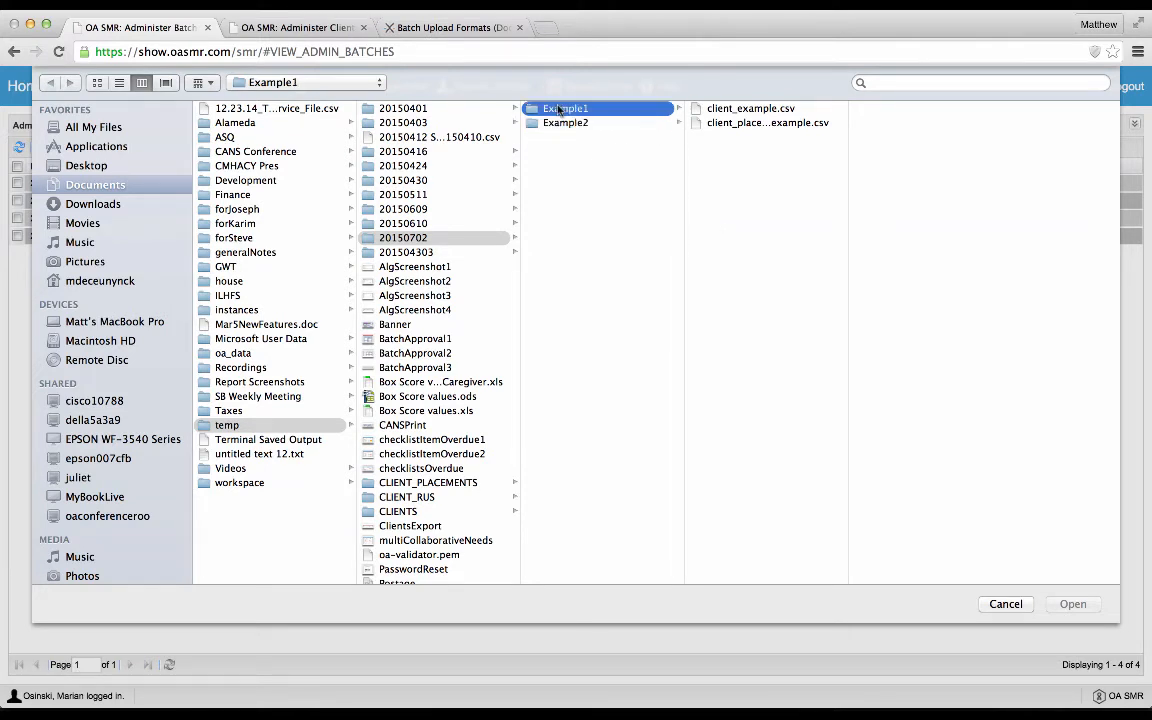
left_click(752, 109)
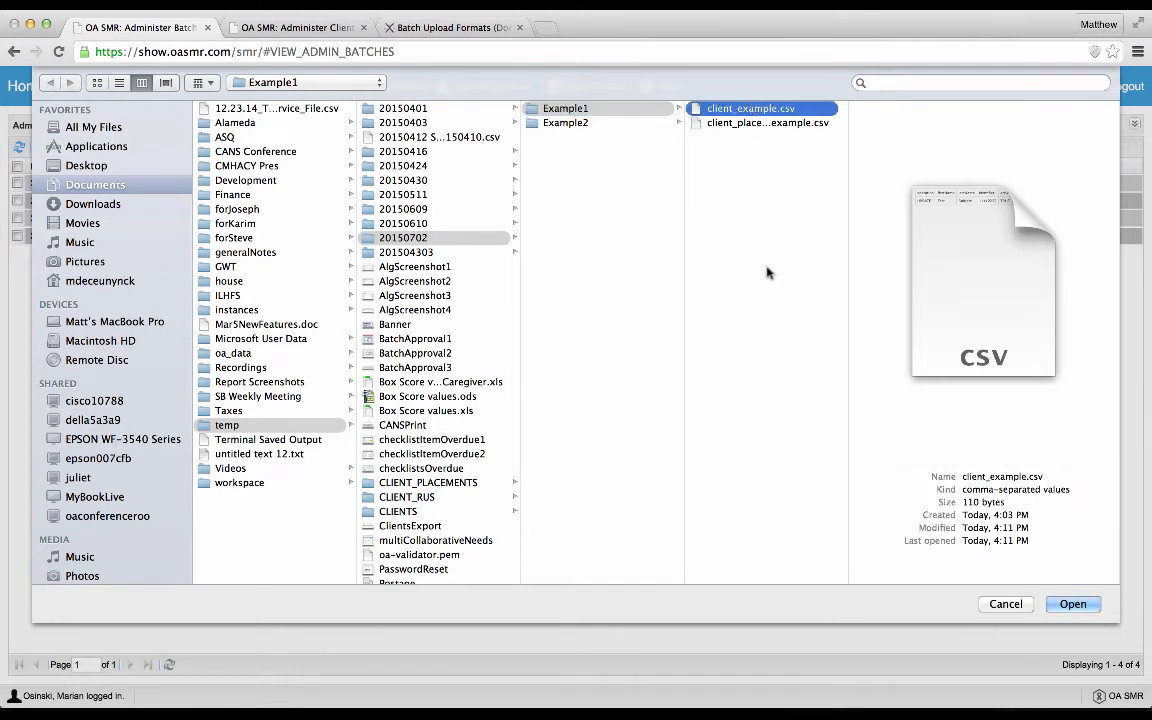
left_click(1072, 603)
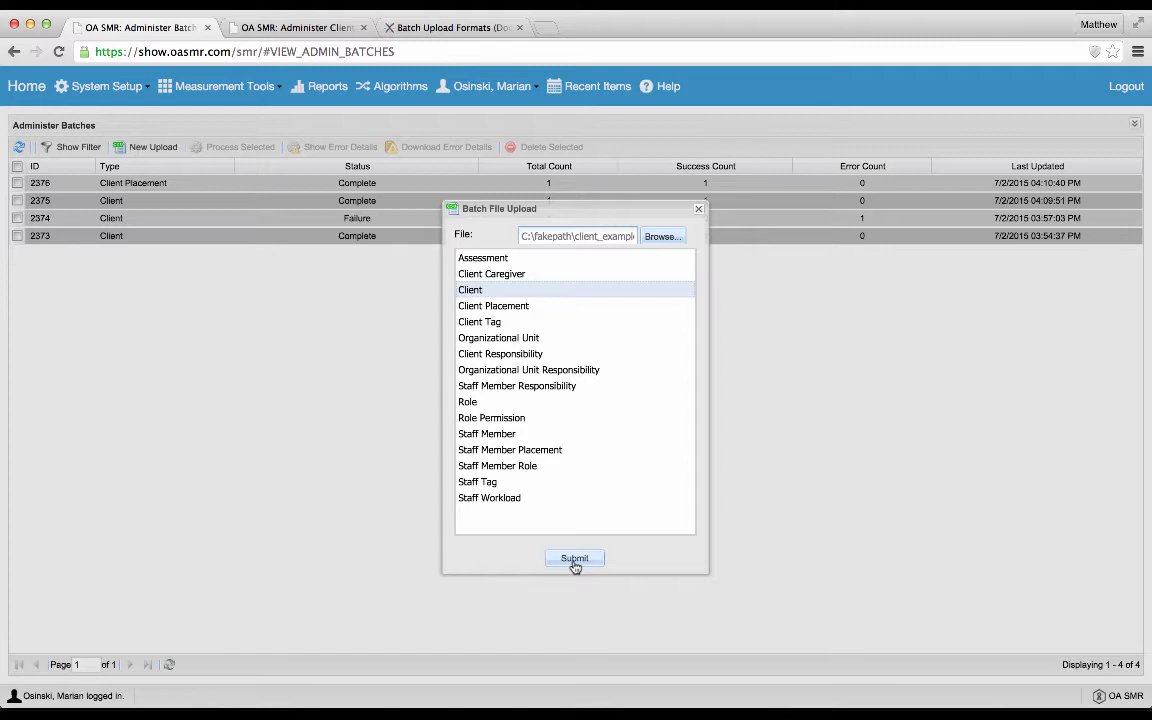
left_click(575, 560)
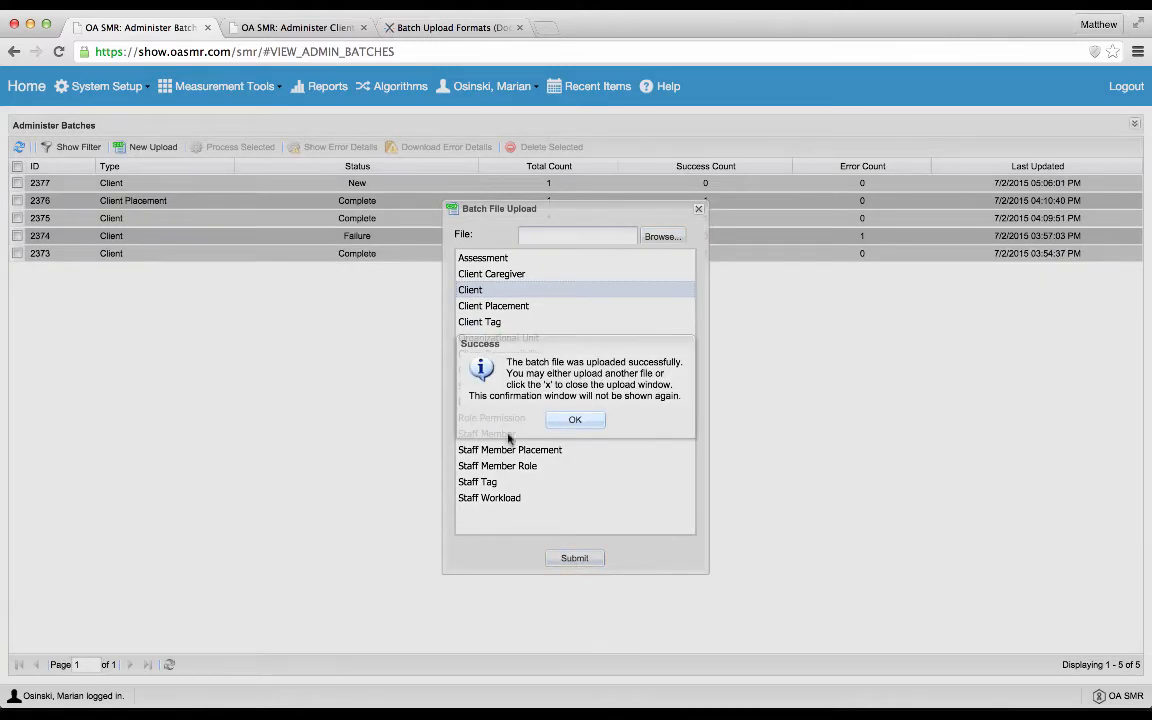
left_click(586, 424)
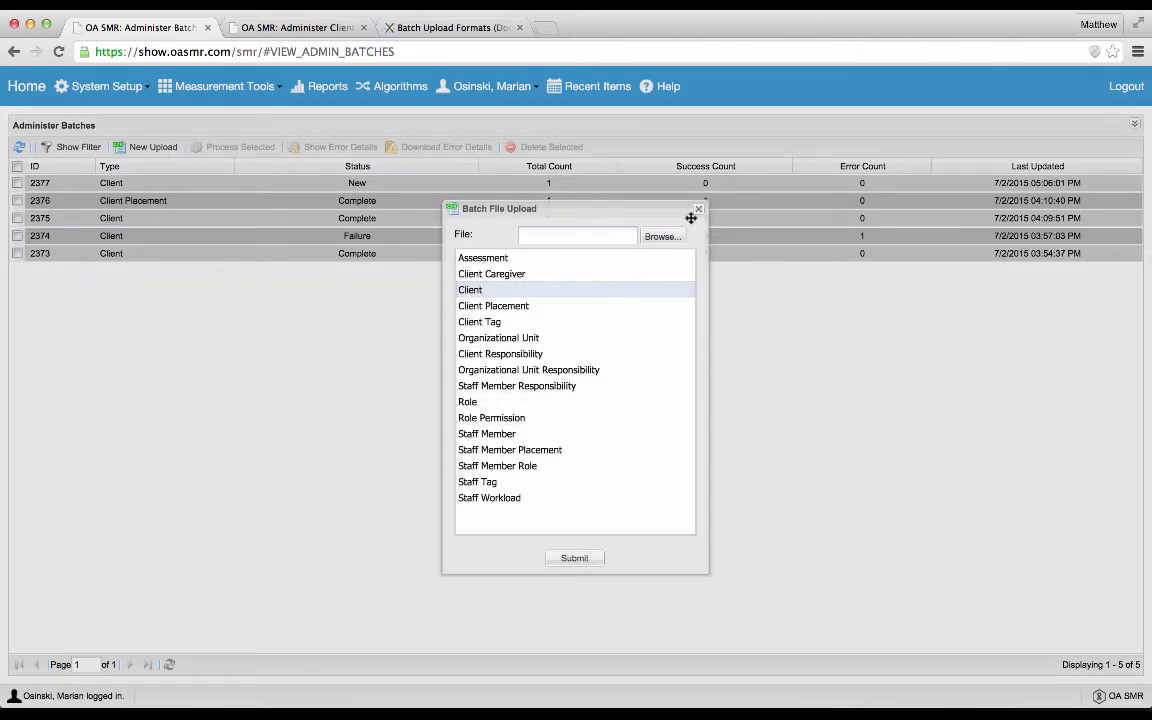
left_click(698, 210)
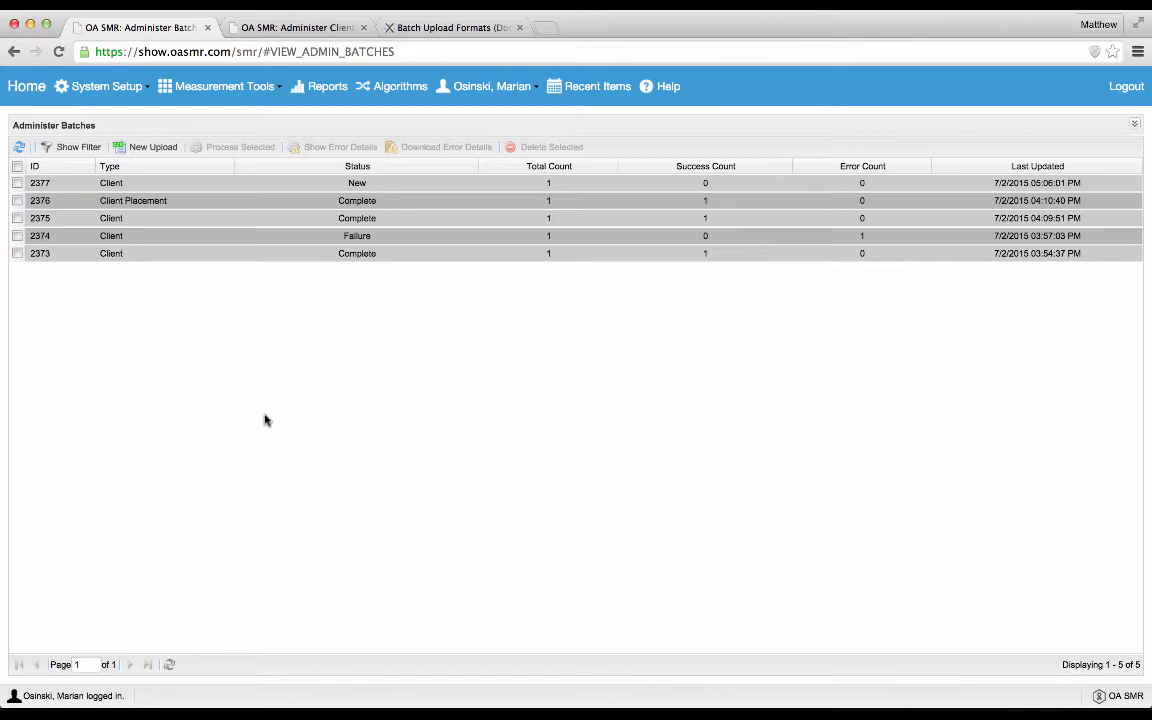
Process the newly uploaded Client batch and dismiss the submission notice.
left_click(17, 184)
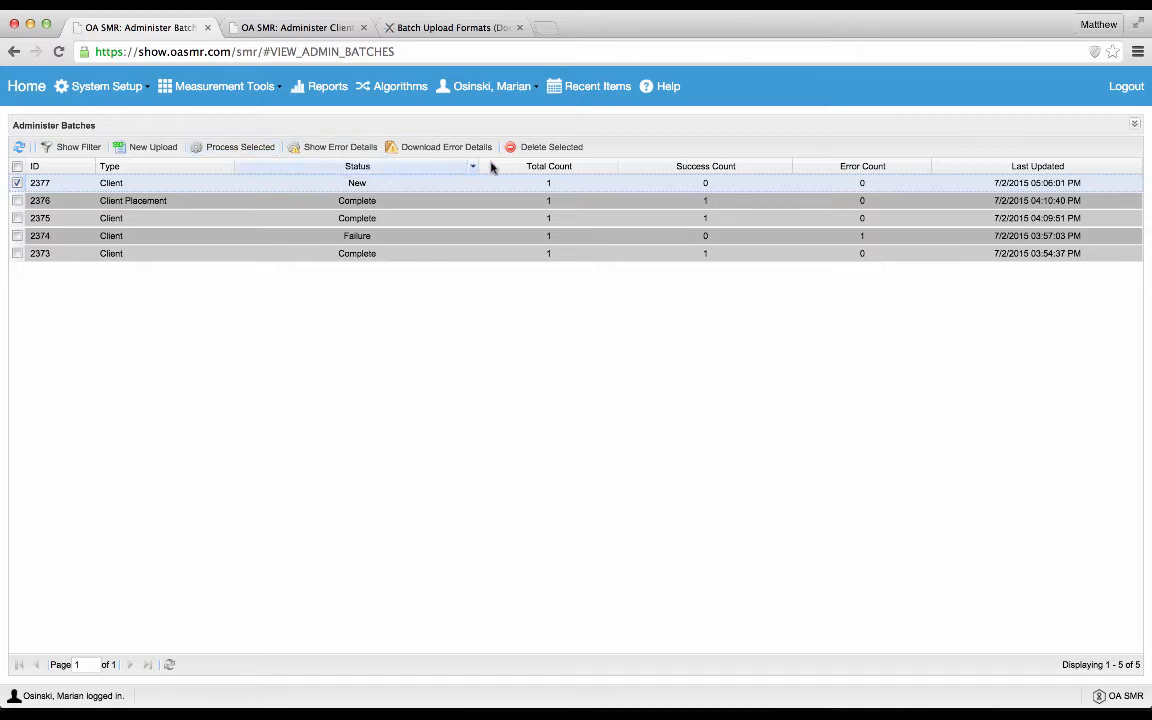
left_click(241, 148)
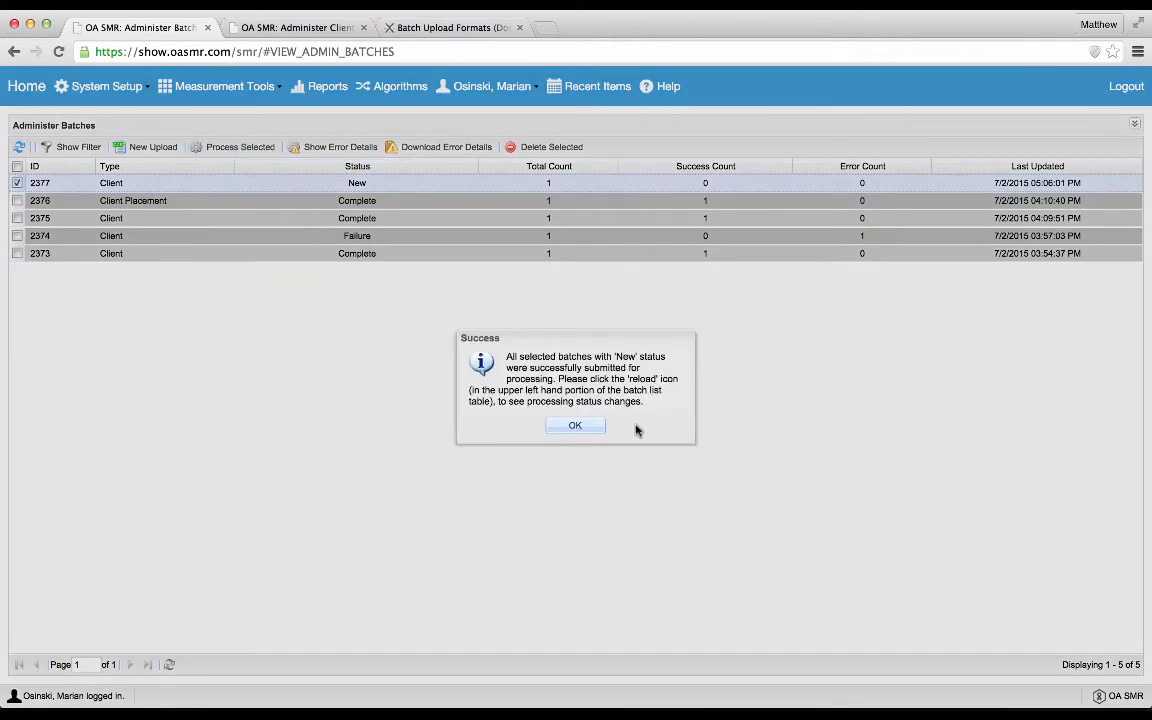
left_click(576, 427)
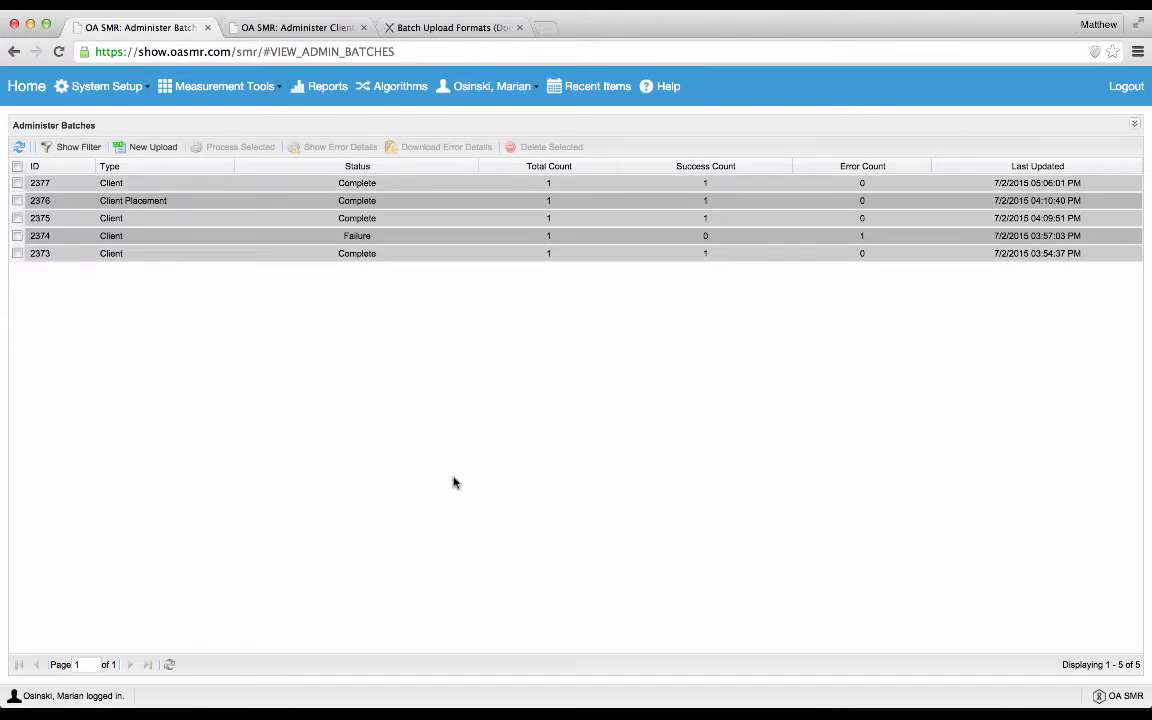
Switch to client_example.csv in OpenOffice Calc and examine the client record's column headings and values.
key("super+Tab")
key("super+Tab")
key("super+Tab")
key("super+Tab")
key("super+Tab")
key("super+Tab")
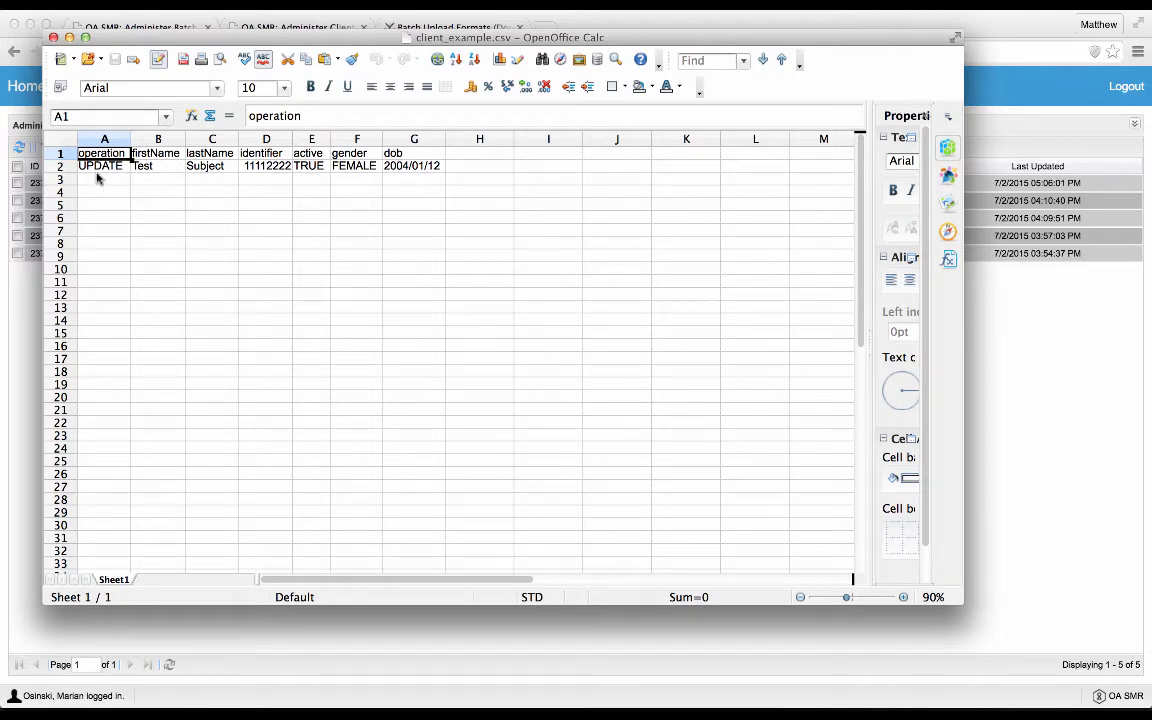
left_click(172, 165)
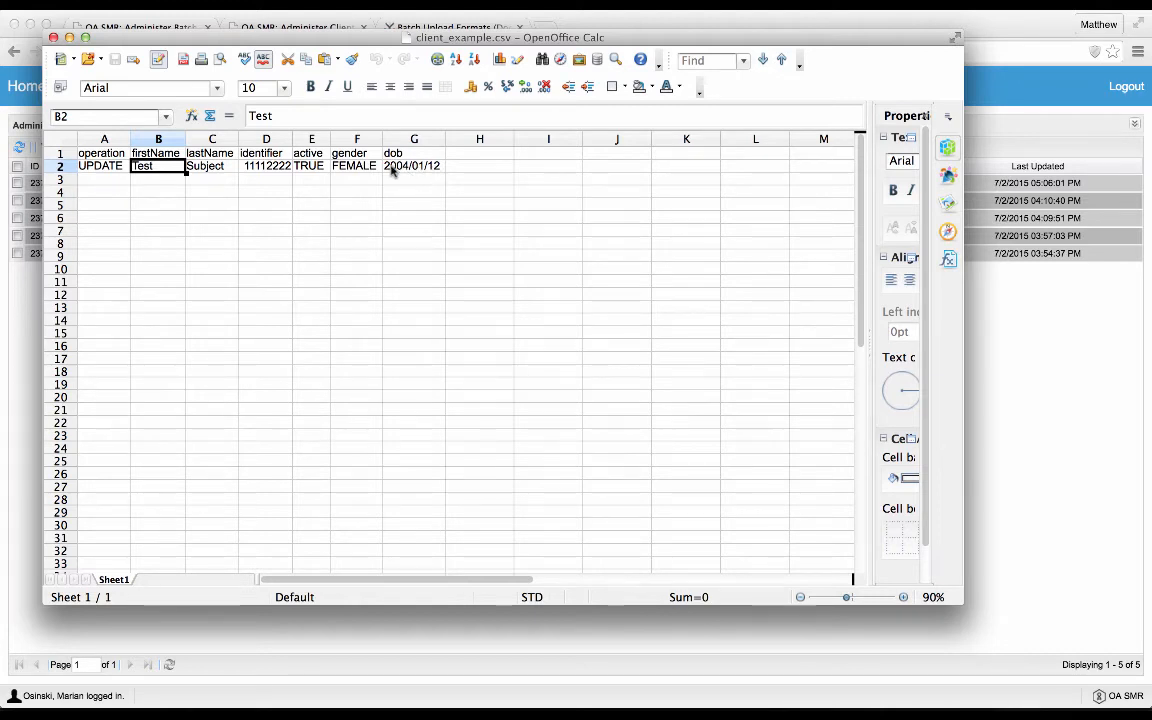
Switch to the browser's Administer Clients page and filter the client list by the uploaded client's identifier.
left_click(1050, 408)
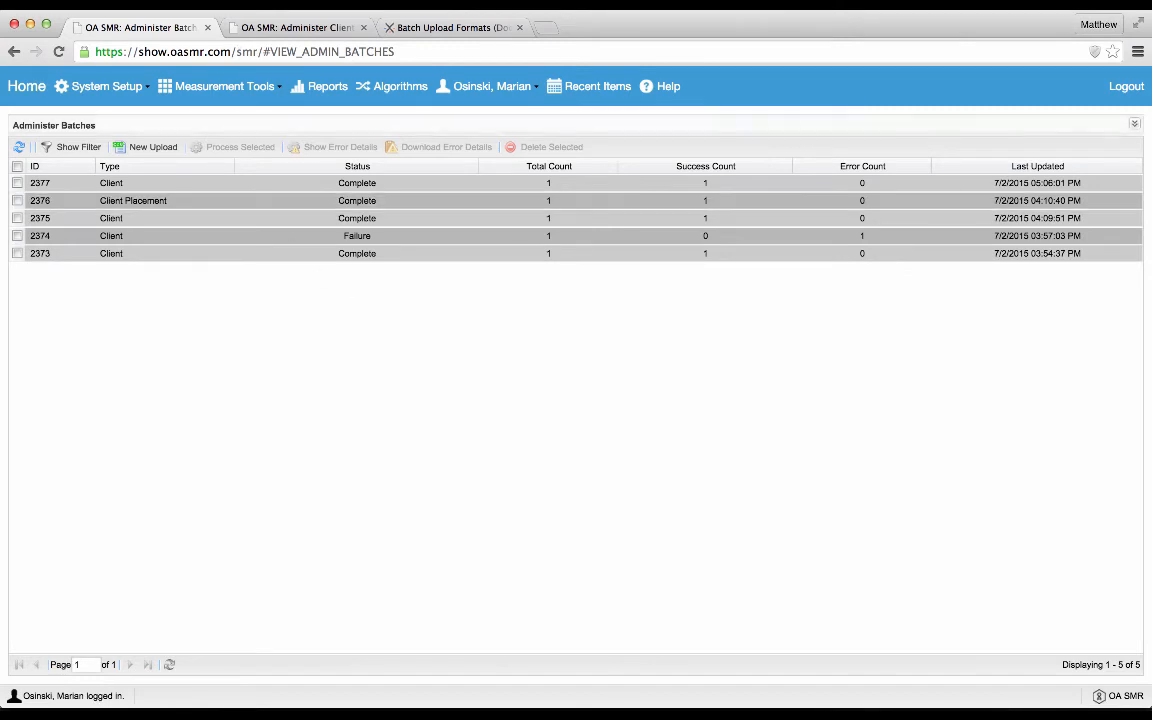
left_click(309, 33)
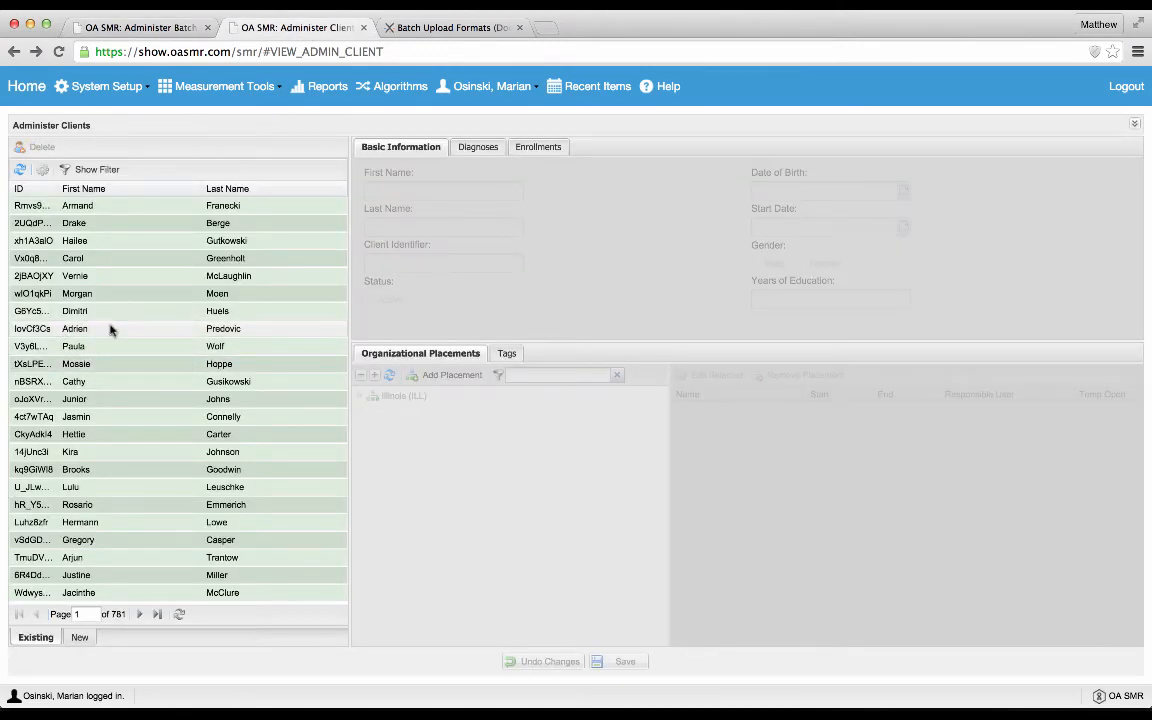
left_click(92, 169)
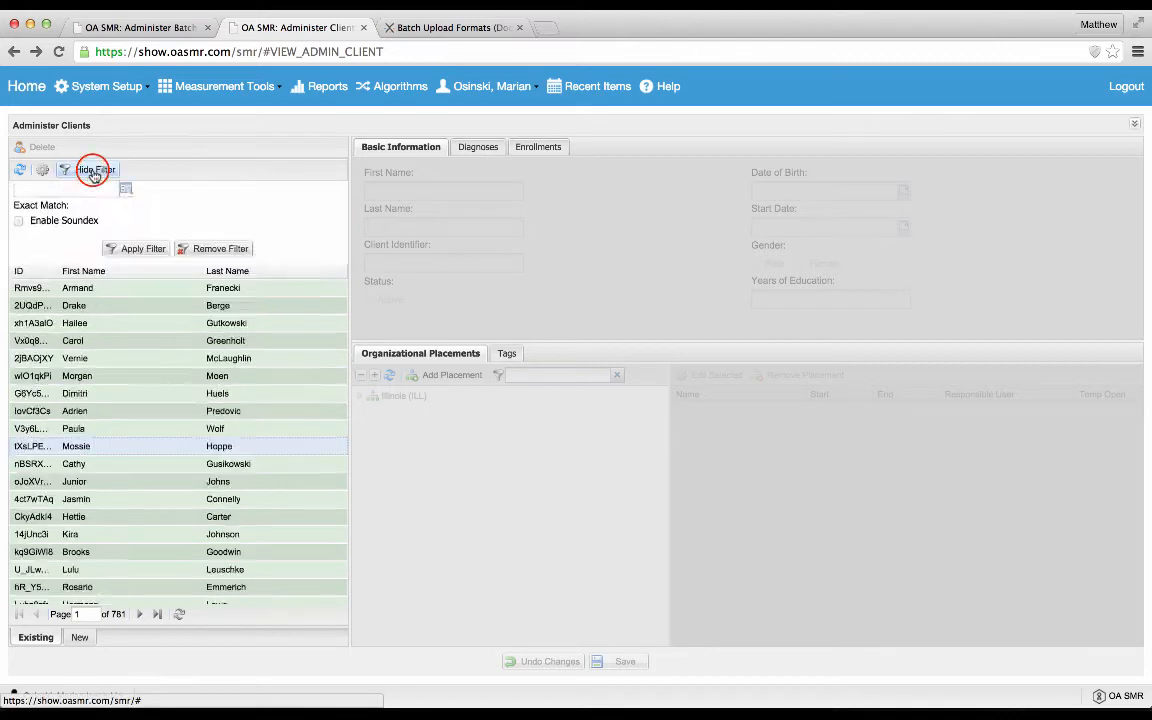
left_click(58, 237)
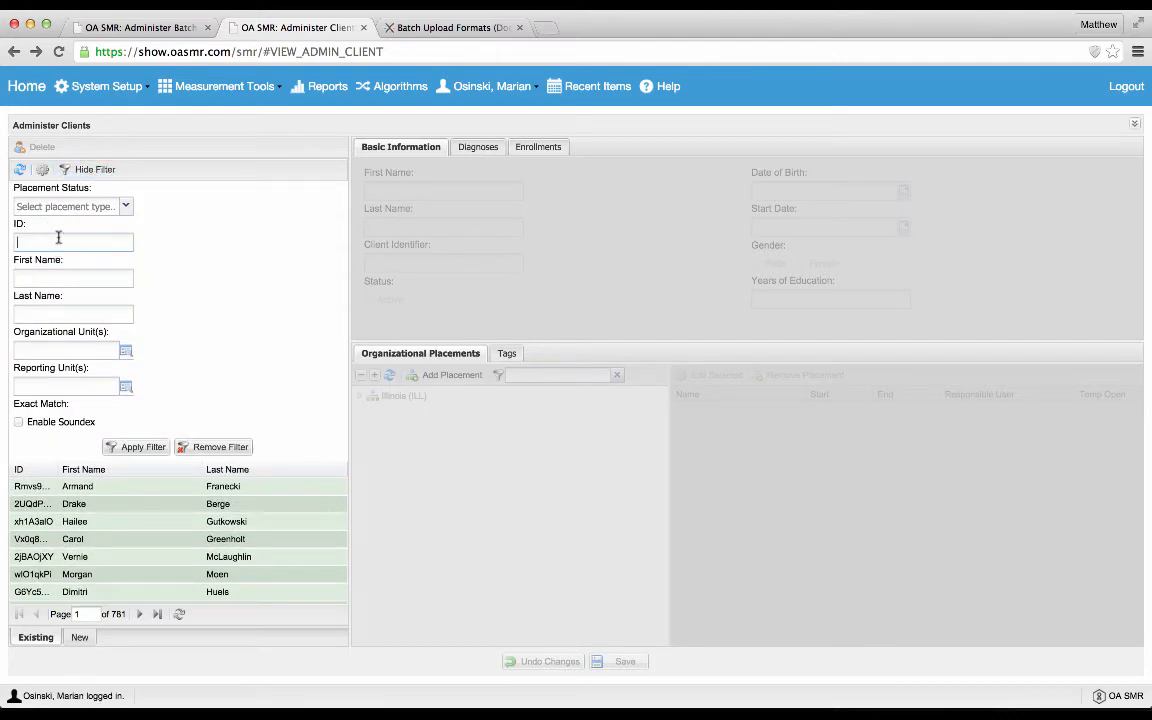
type("11112222")
left_click(136, 446)
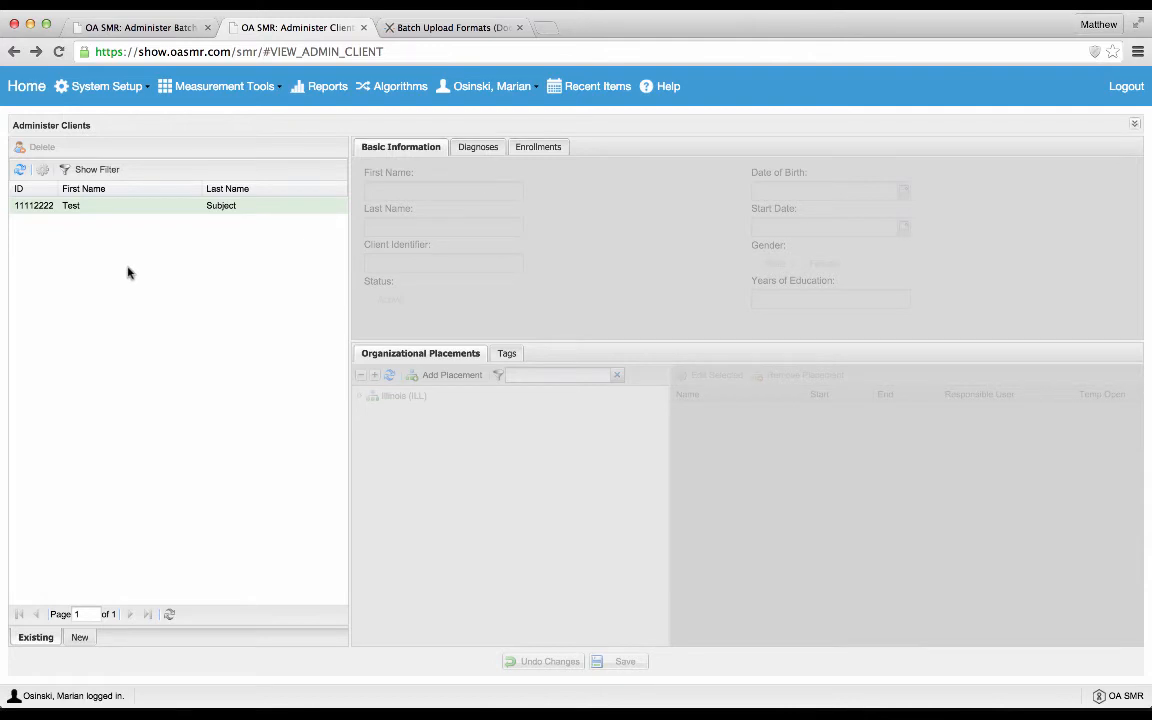
Open the filtered client's record and compare its basic information with the values in client_example.csv in OpenOffice Calc.
key("super+Tab")
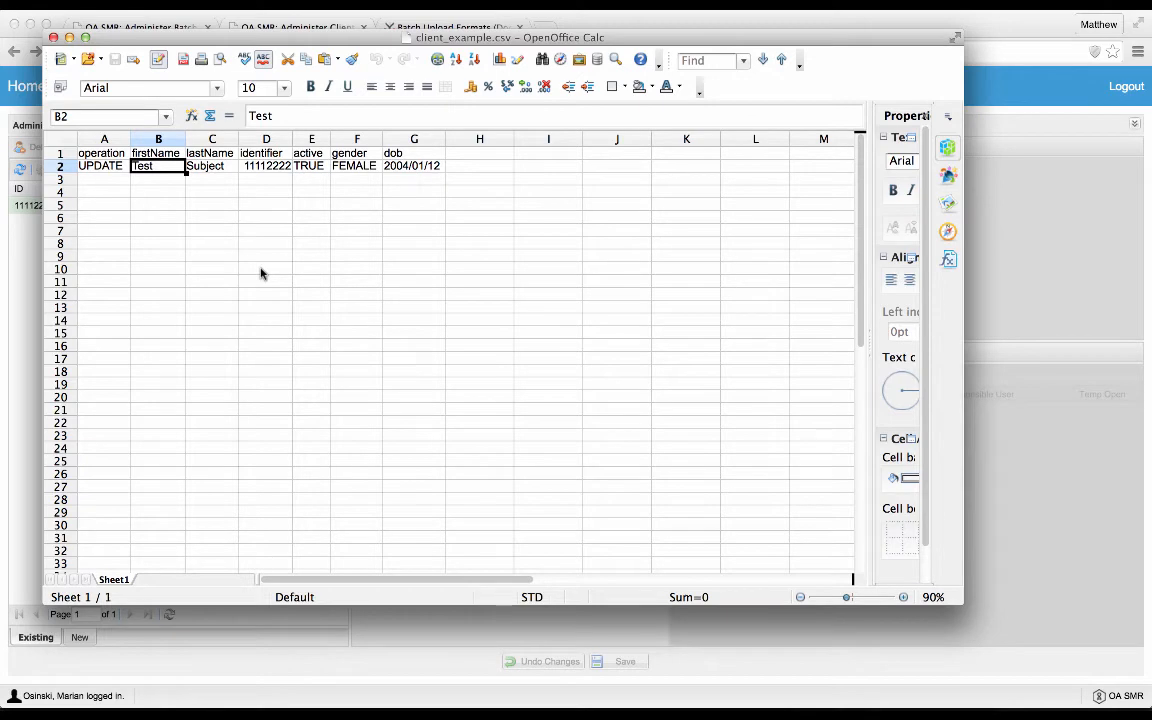
key("super+Tab")
left_click(116, 206)
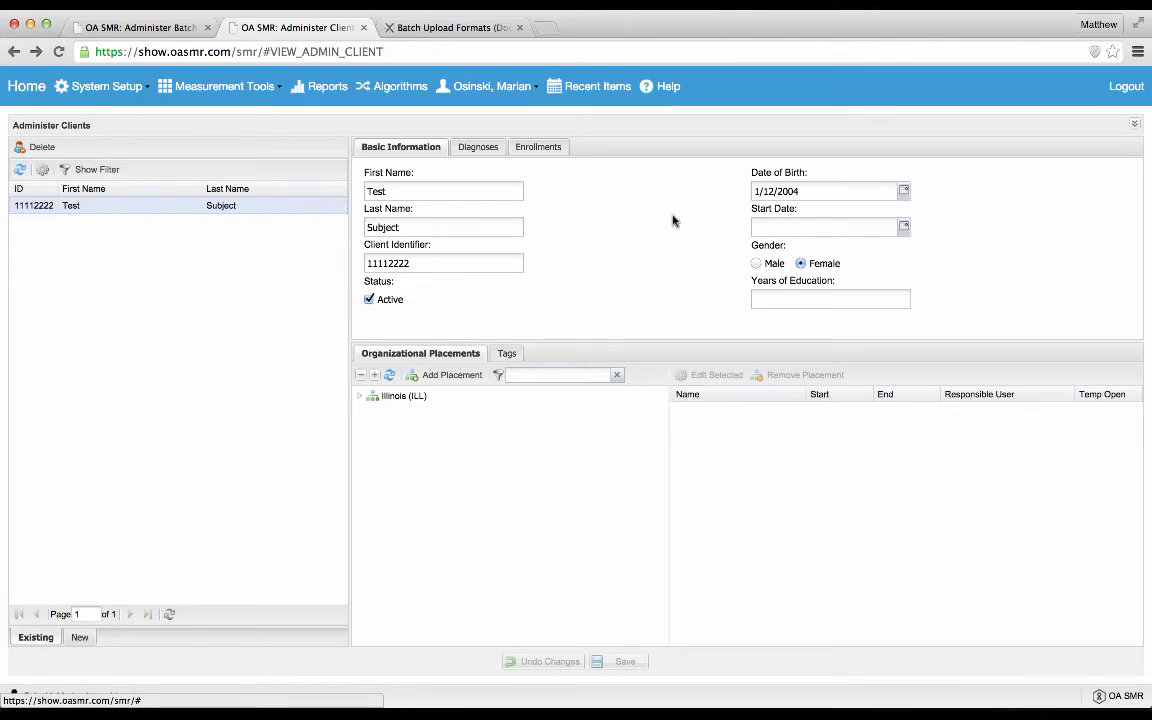
key("super+Tab")
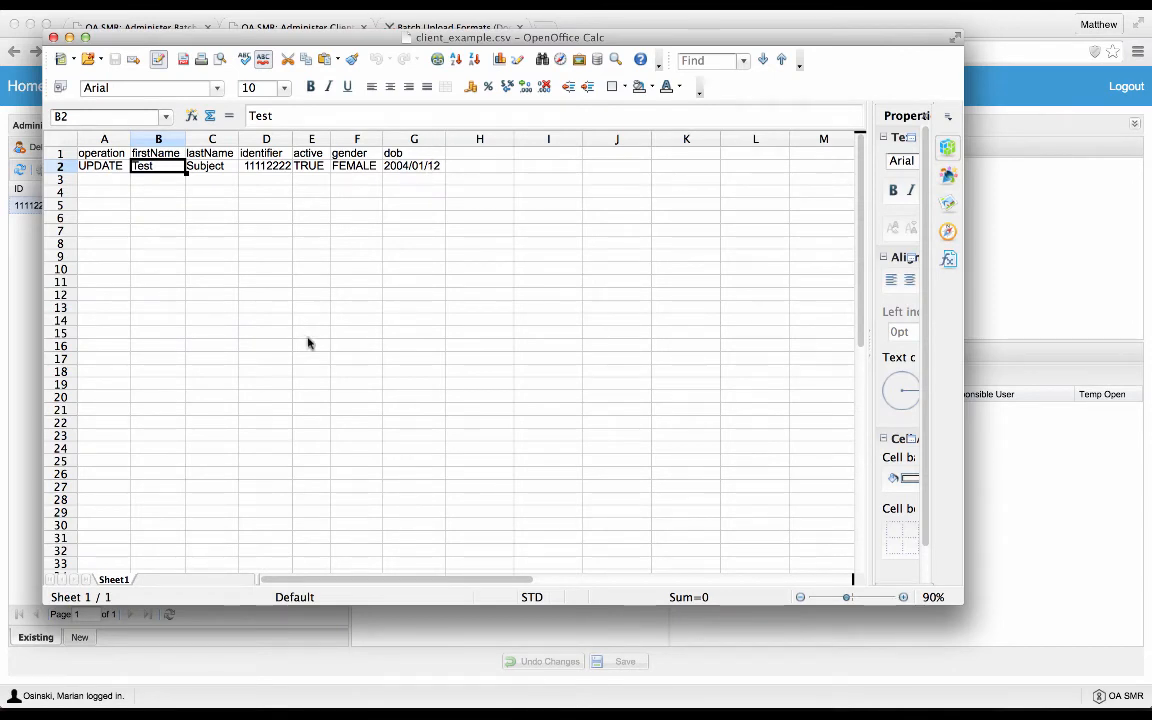
key("super+Tab")
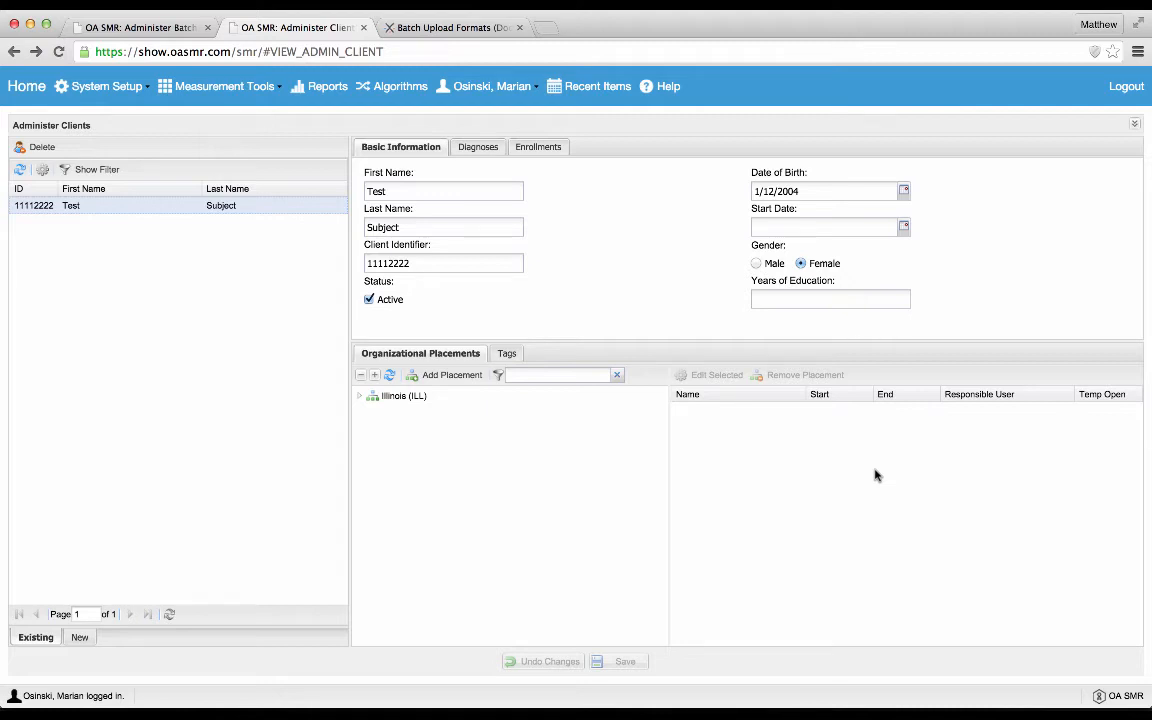
key("super+Tab")
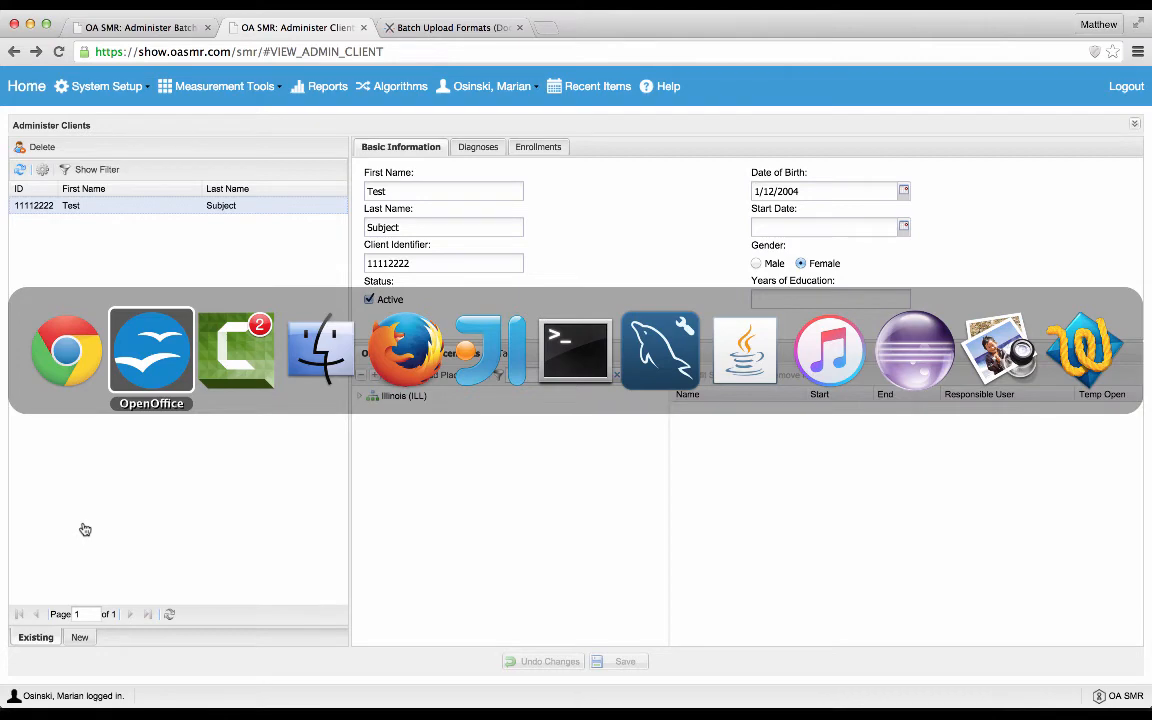
key("super+shift+Tab")
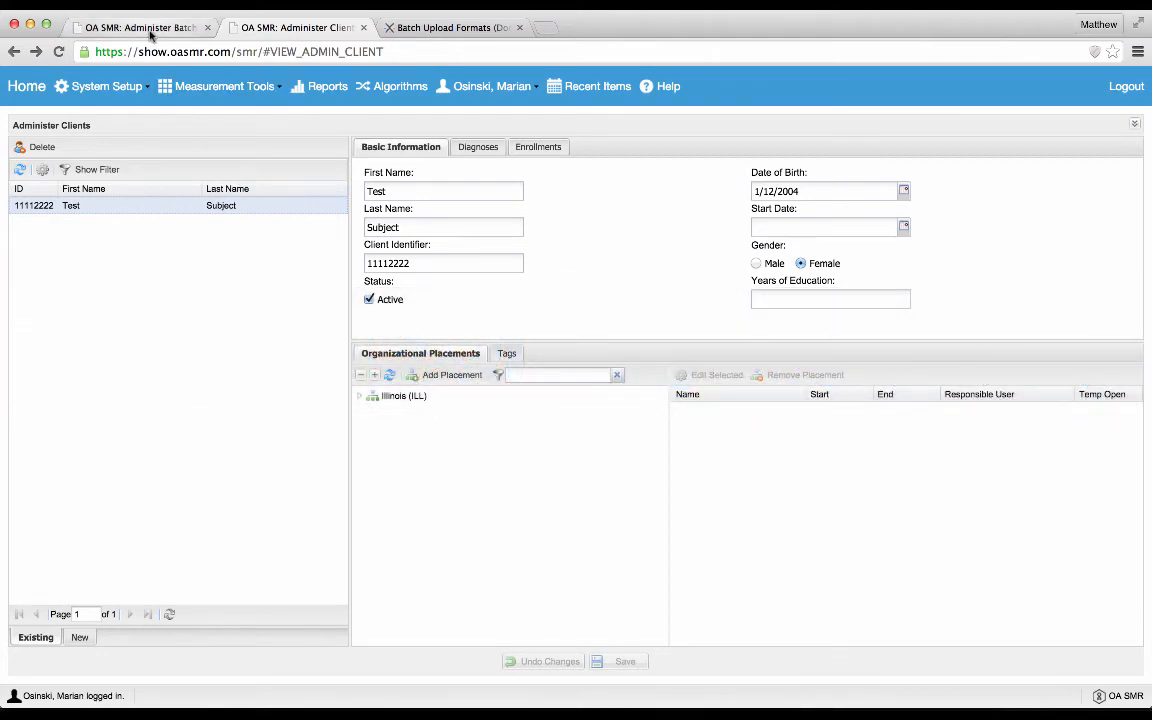
On the Administer Batches page, upload client_placement_example.csv as a new Client Placement batch and close the upload dialog.
left_click(151, 32)
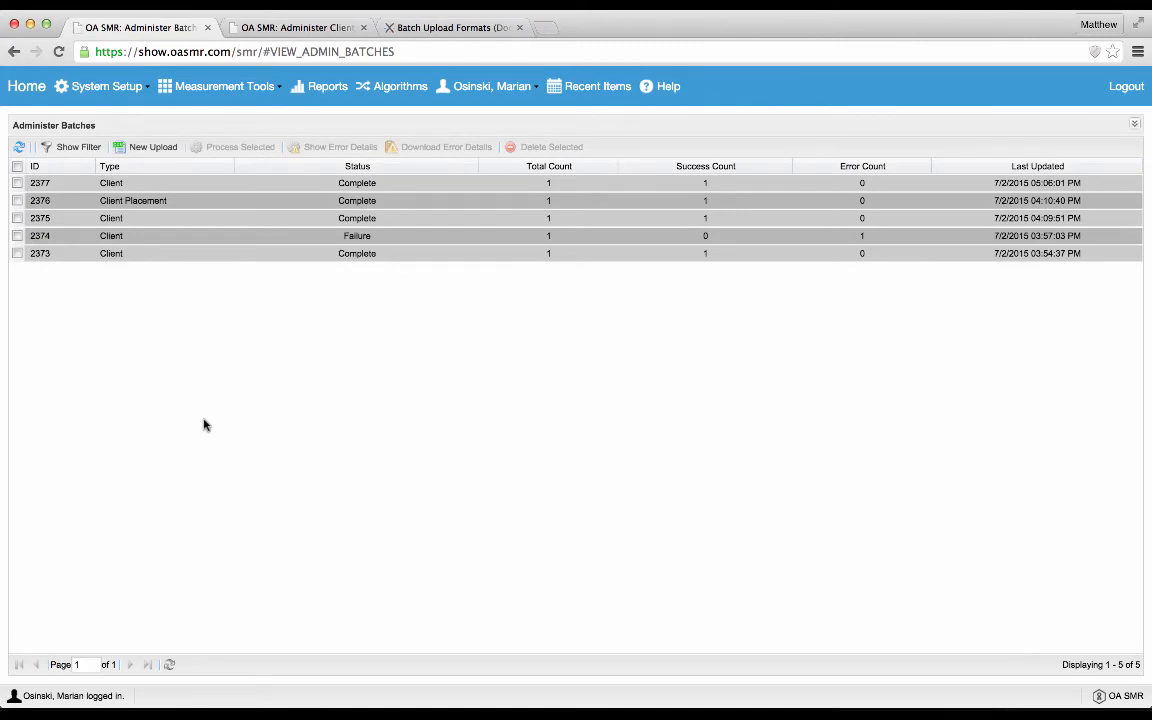
left_click(148, 146)
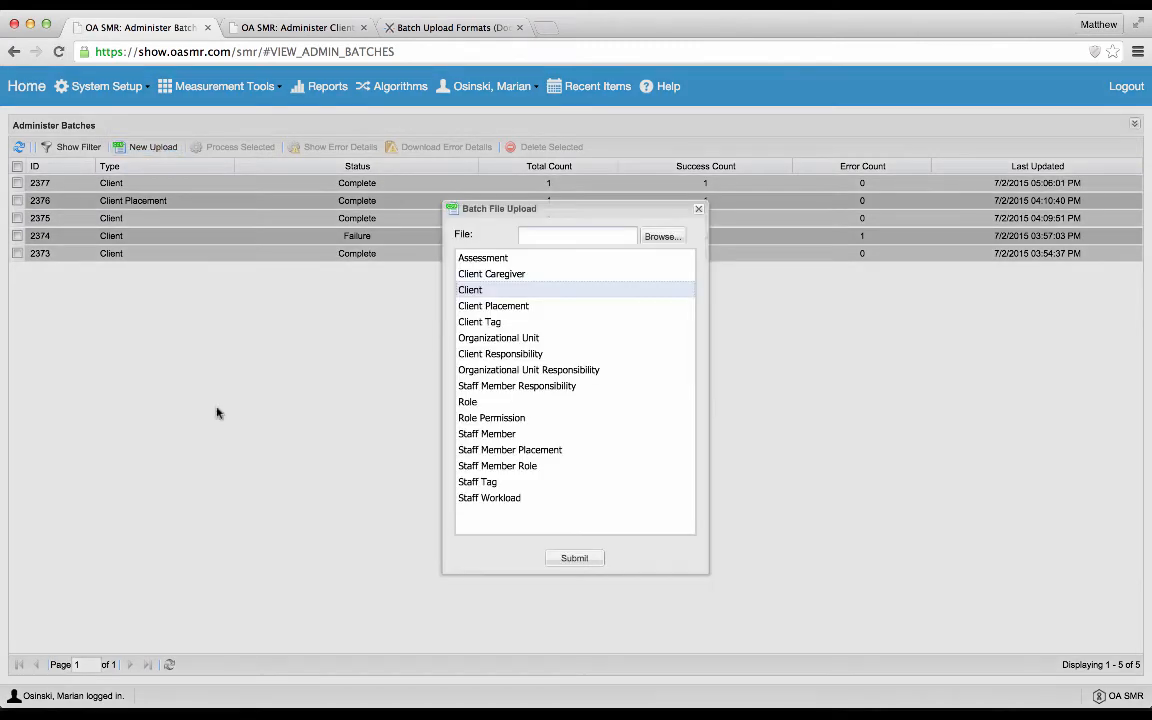
left_click(485, 306)
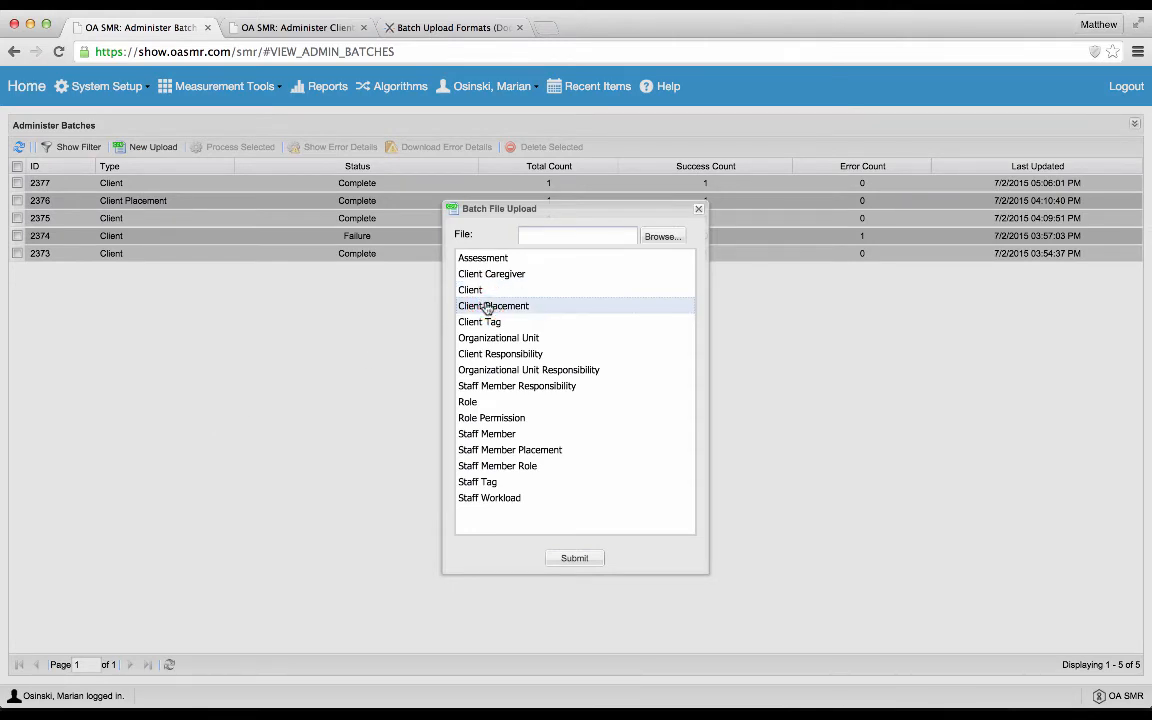
left_click(663, 238)
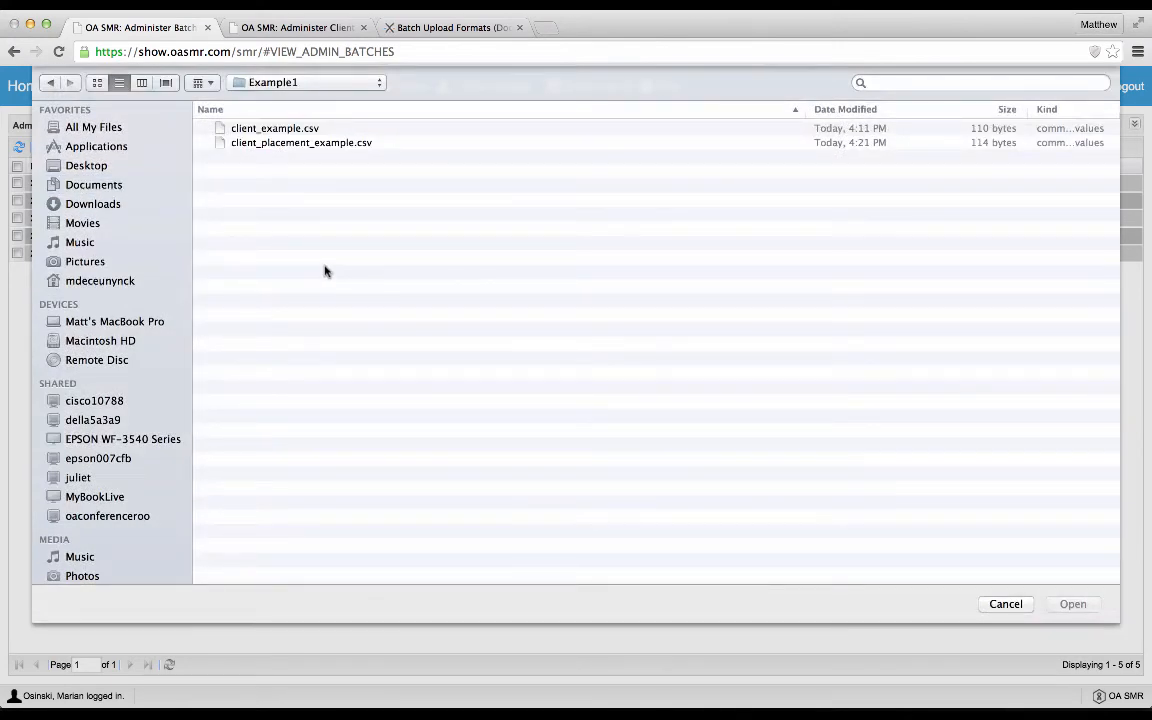
left_click(287, 144)
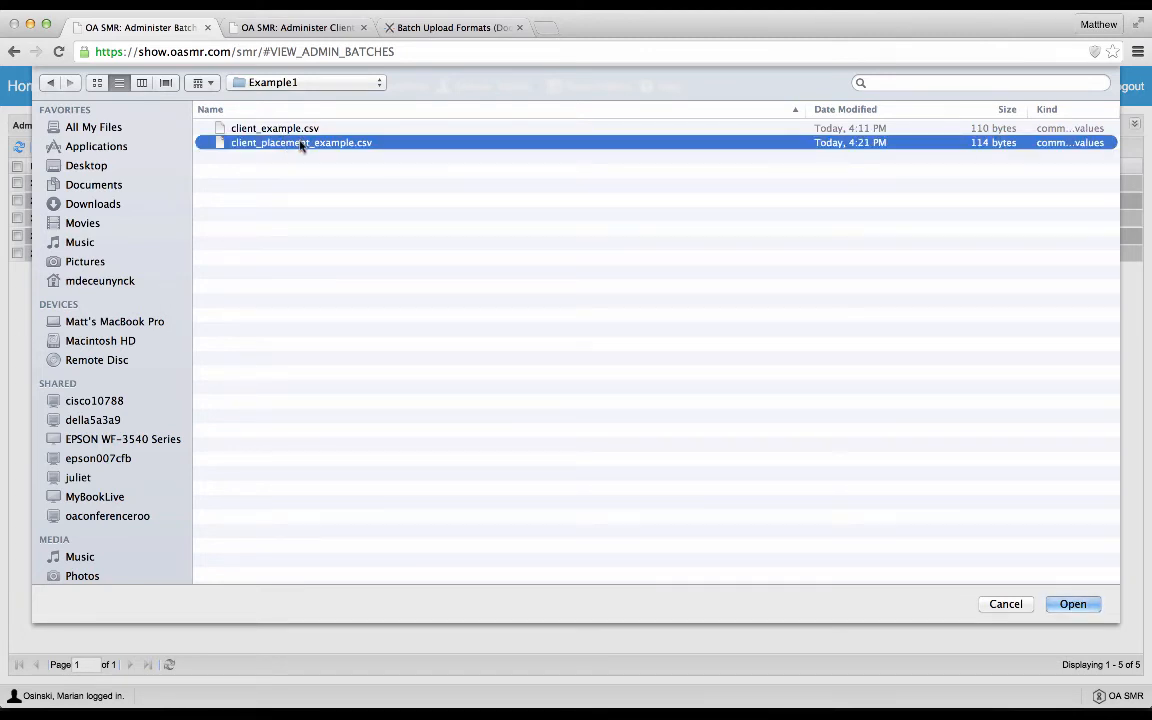
left_click(1081, 604)
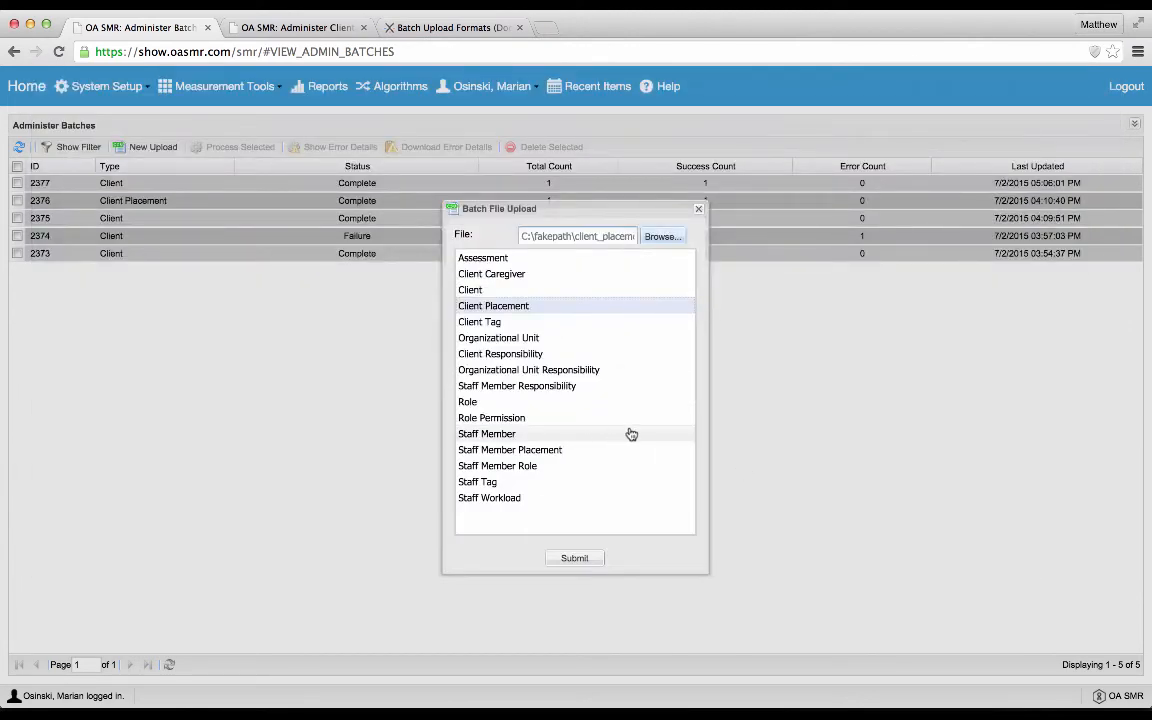
left_click(573, 558)
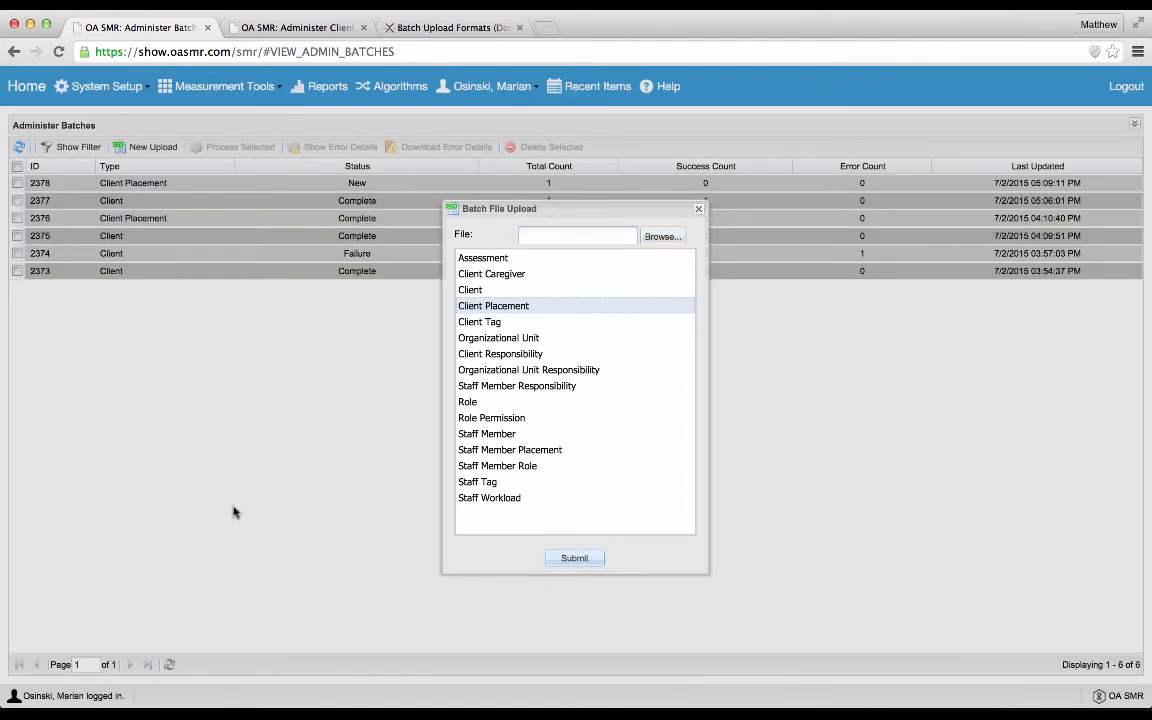
left_click(698, 208)
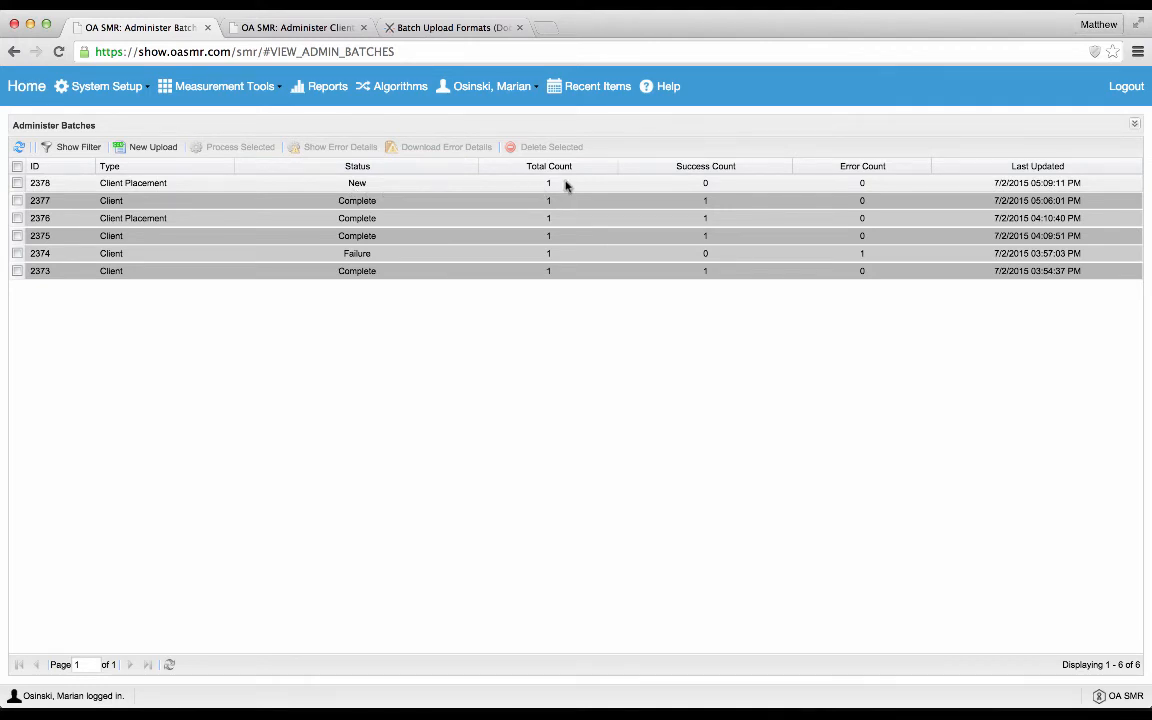
Process the newly uploaded Client Placement batch and dismiss the submission notice.
left_click(17, 184)
left_click(236, 148)
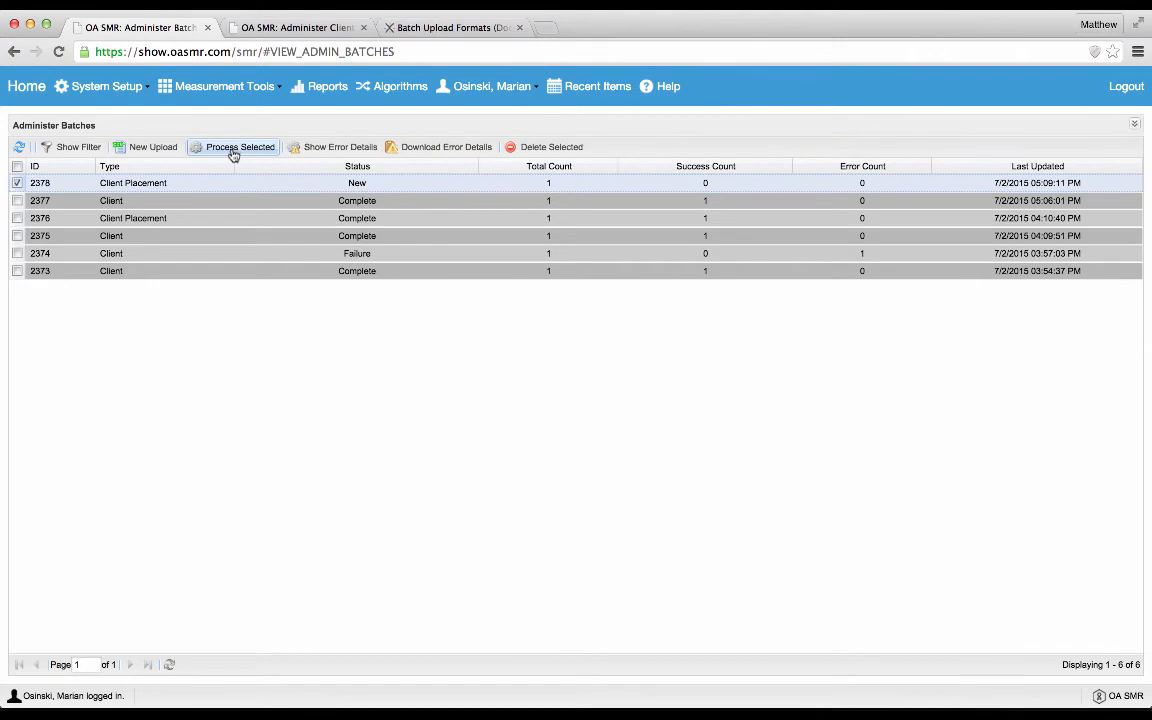
left_click(585, 424)
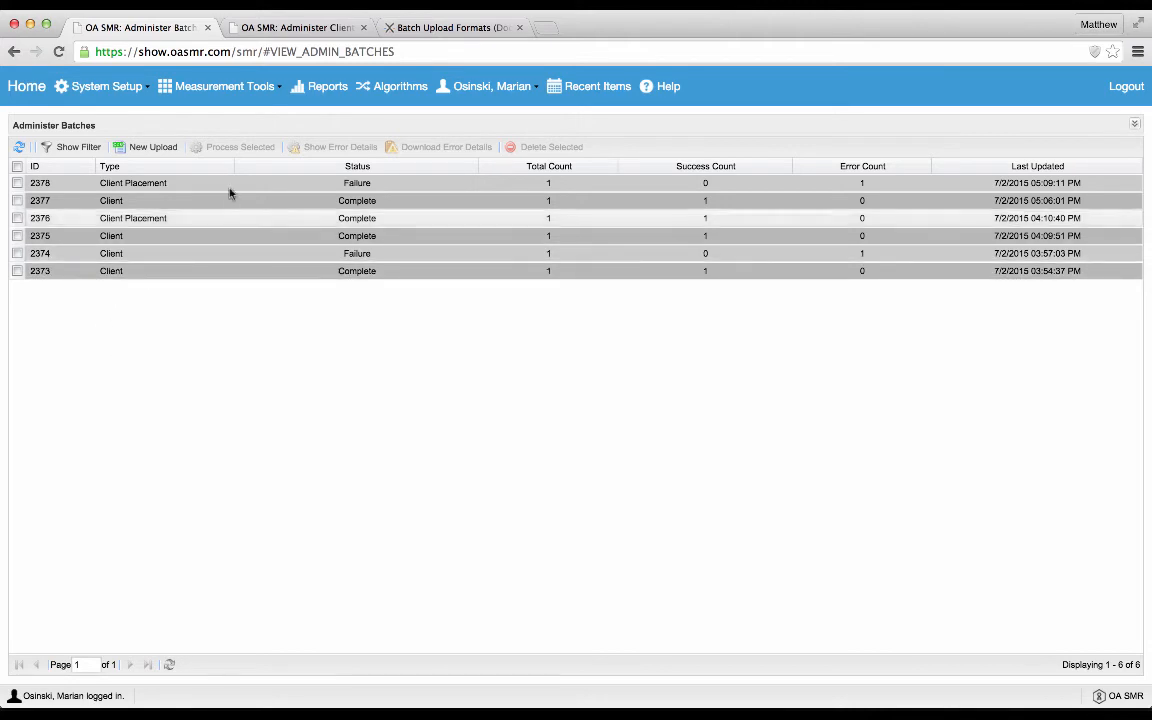
Review the error details of the newest Client Placement batch, and close the error list.
left_click(155, 184)
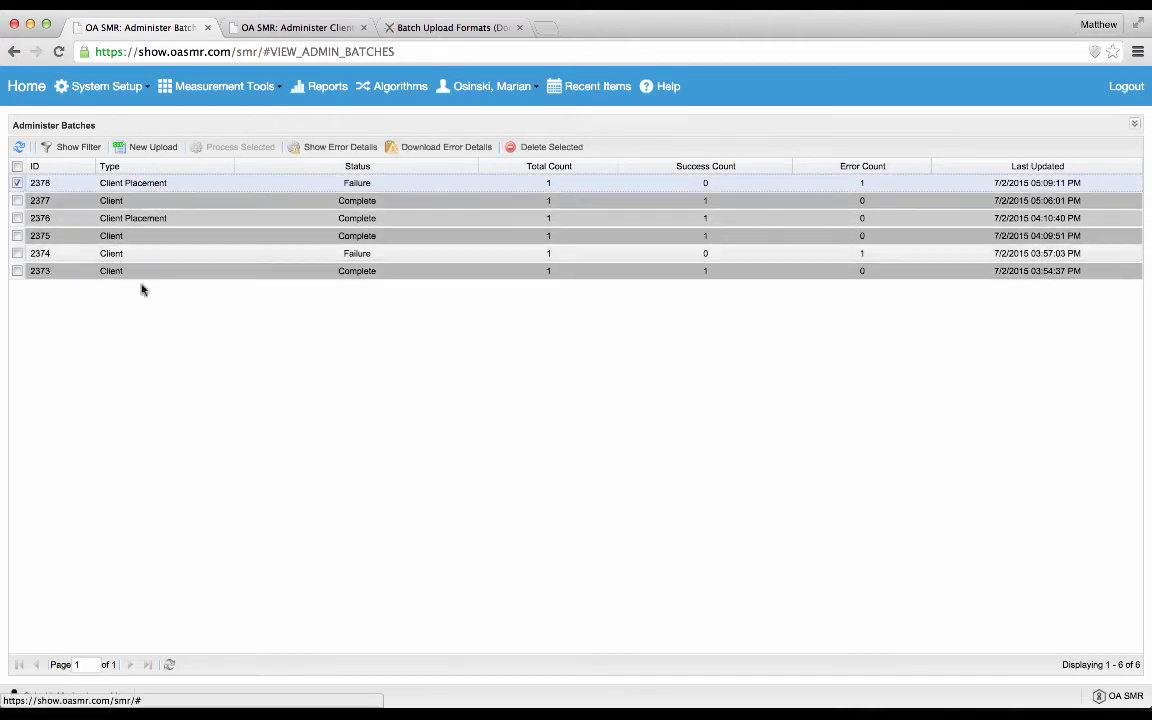
left_click(335, 150)
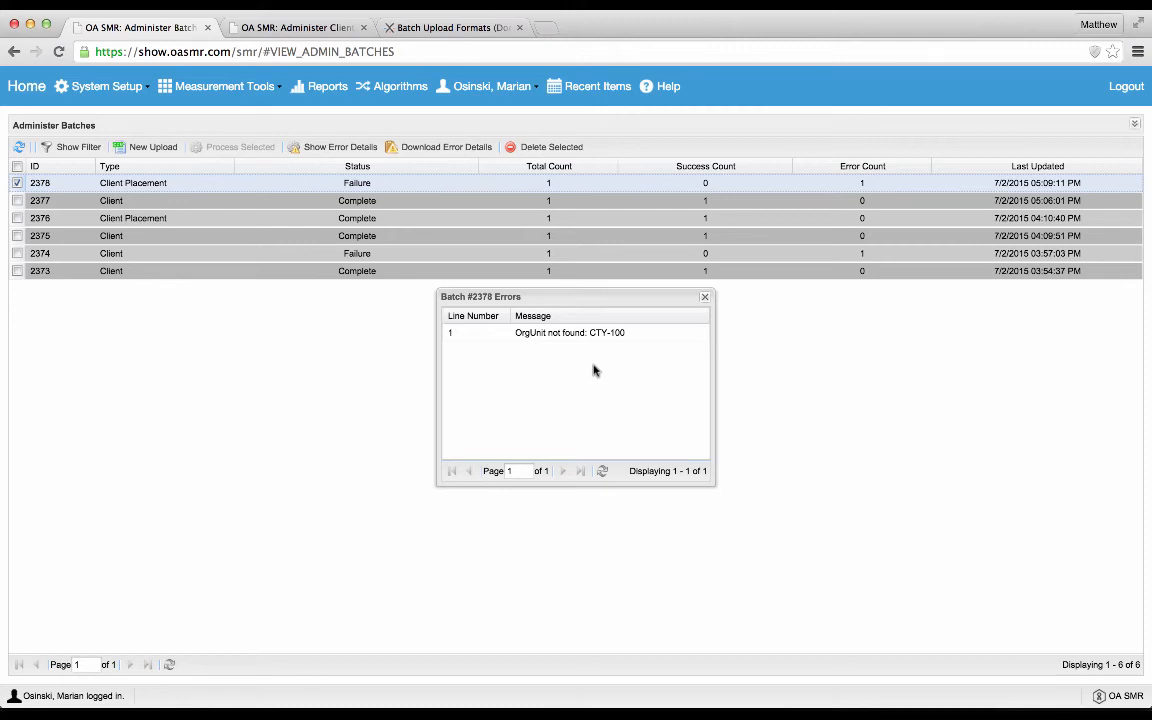
left_click(705, 298)
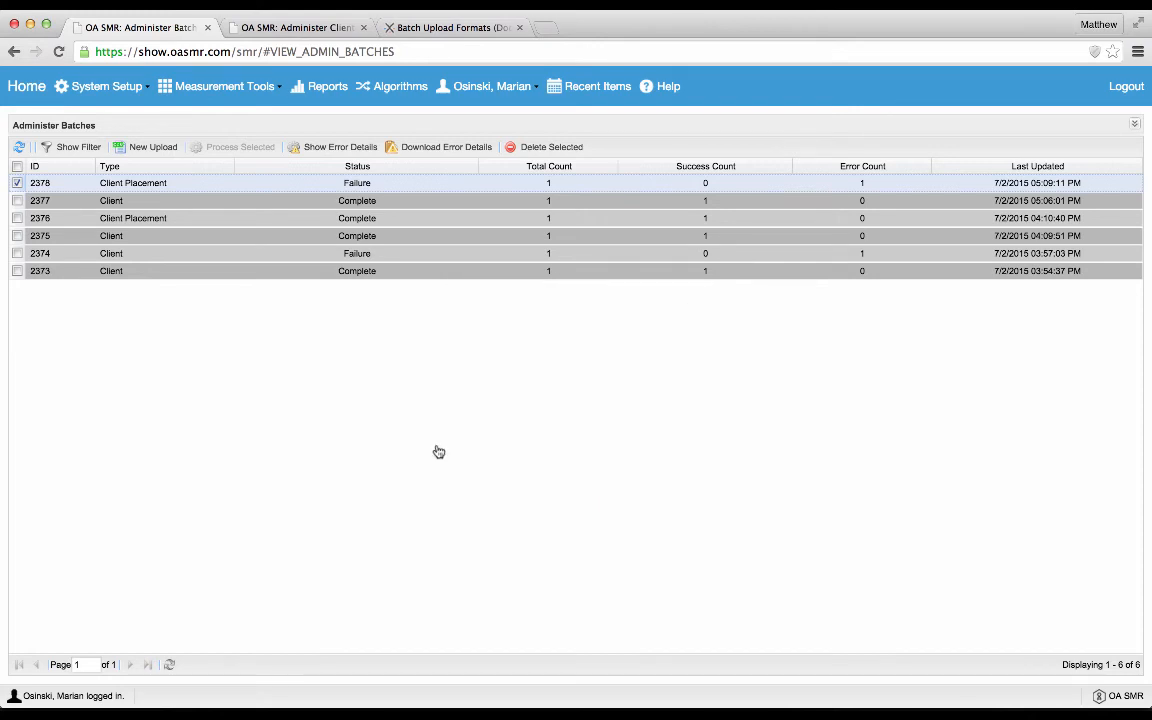
Switch to OpenOffice Calc and open client_placement_example.csv from the Example1 folder, importing it as comma-separated text.
key("super+Tab")
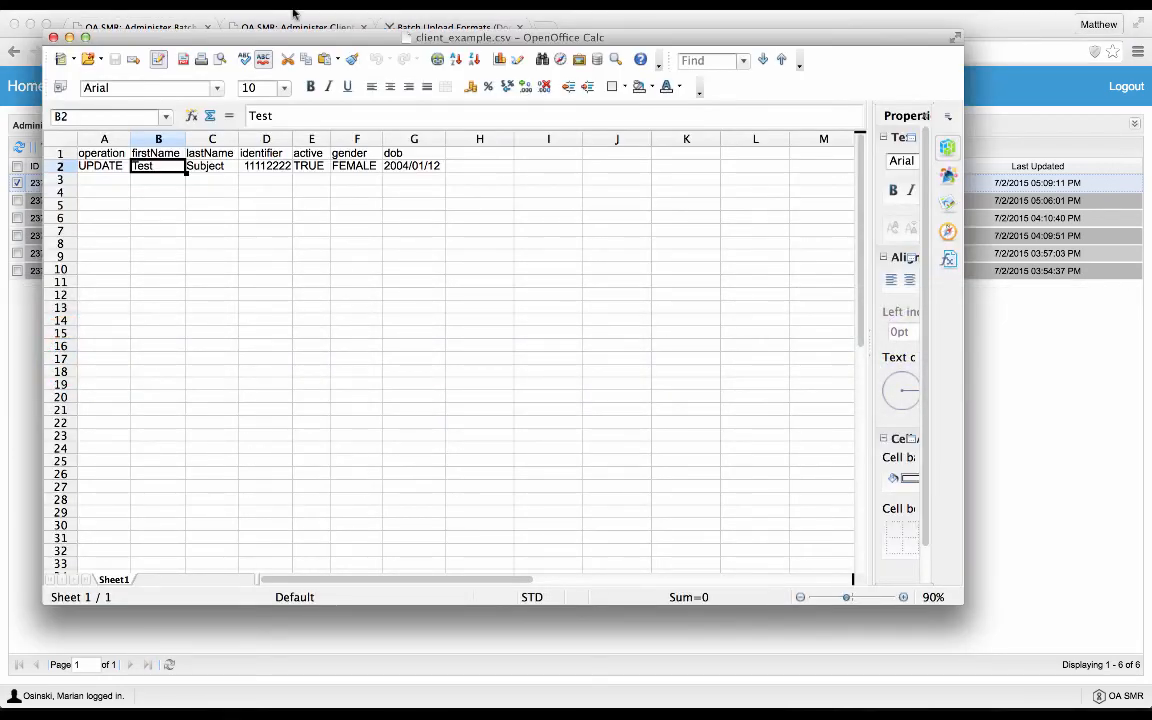
left_click(140, 3)
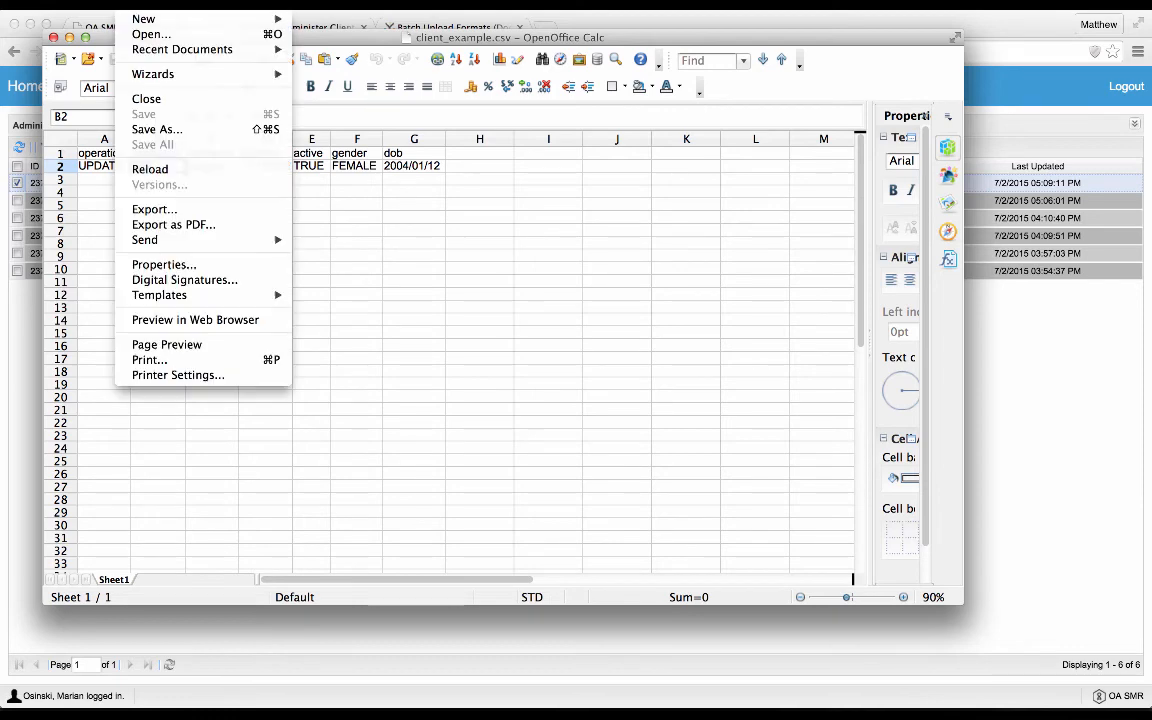
left_click(147, 36)
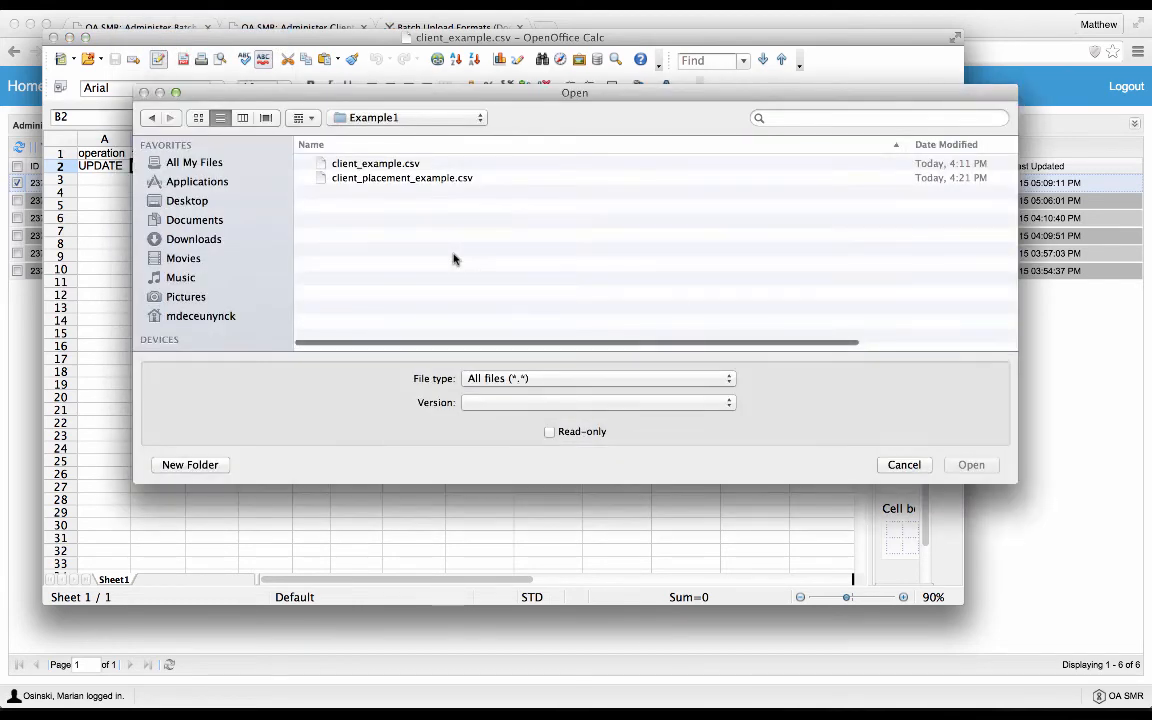
double_click(398, 179)
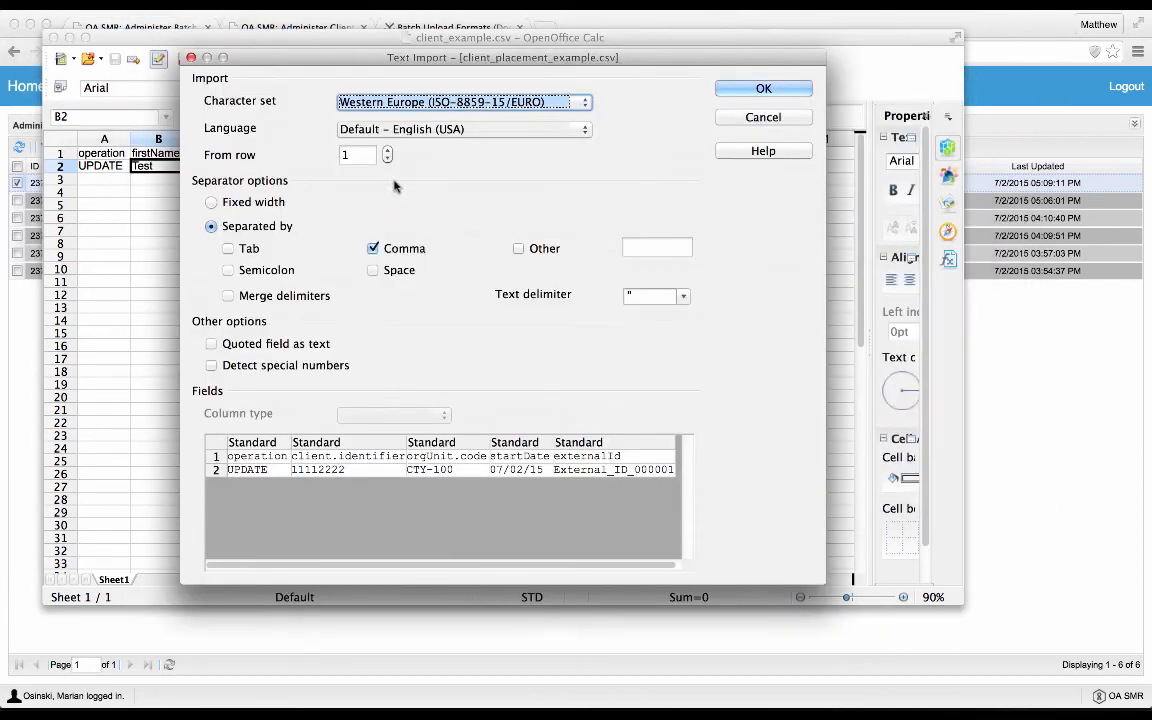
left_click(766, 89)
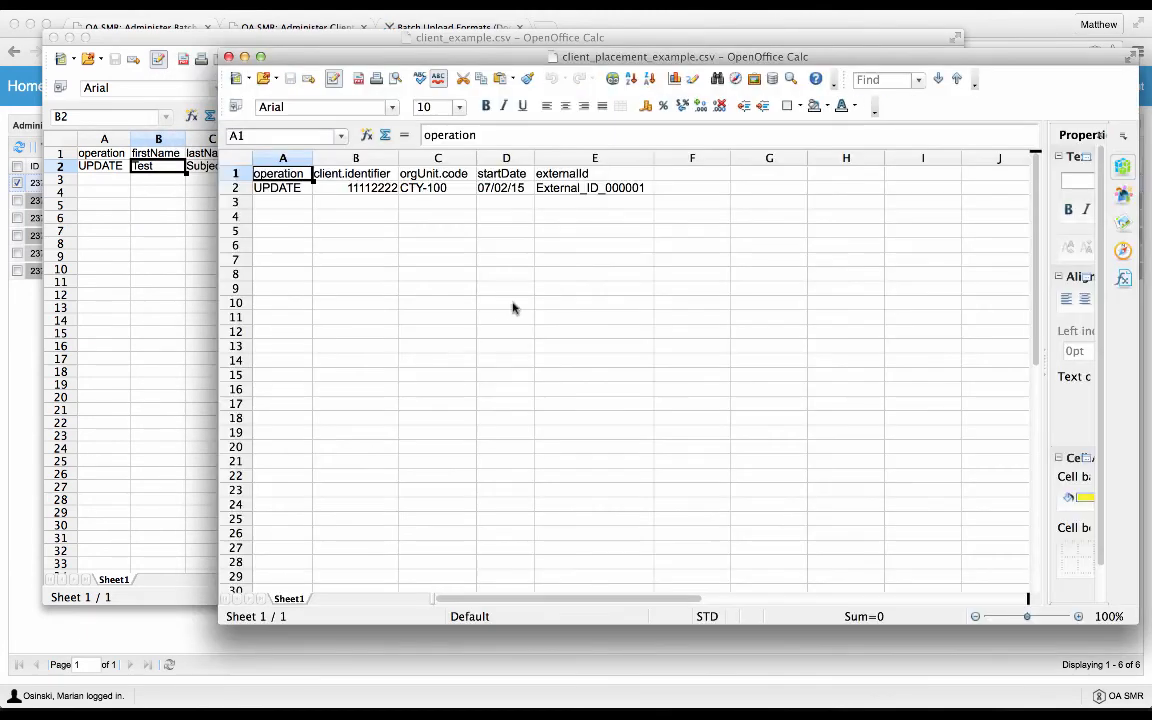
Set the orgUnit.code value in row 2 to CTY-10, save client_placement_example.csv, and close its window.
double_click(453, 192)
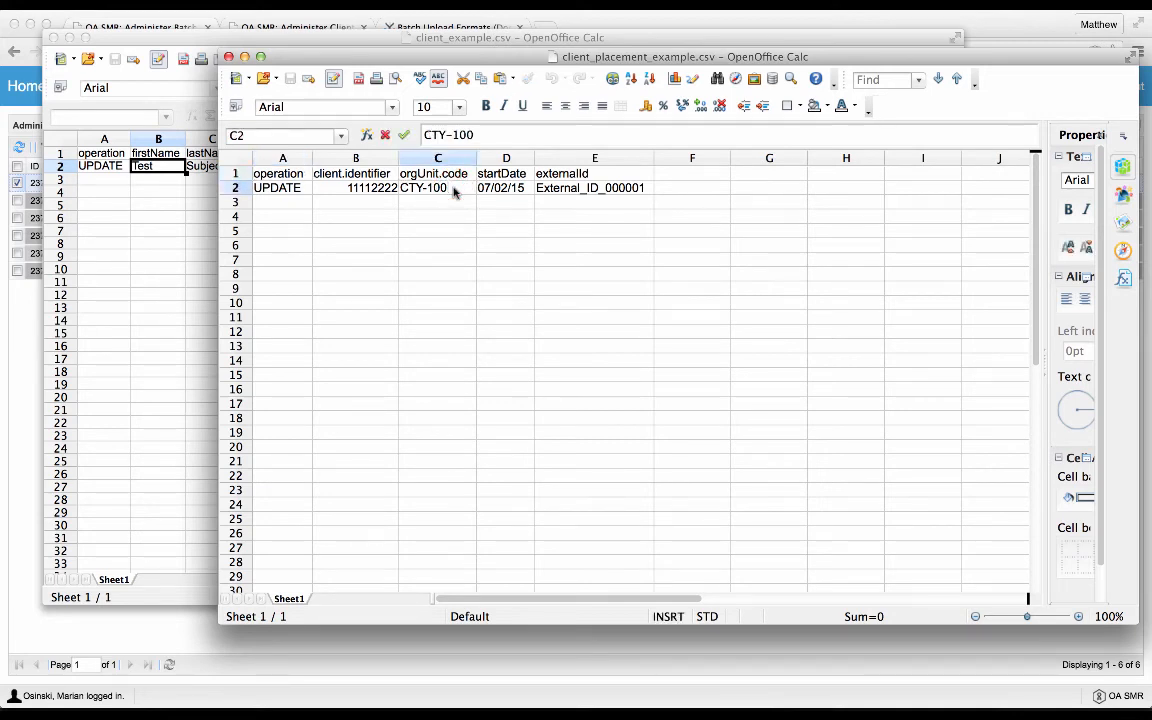
key("BackSpace")
key("super+s")
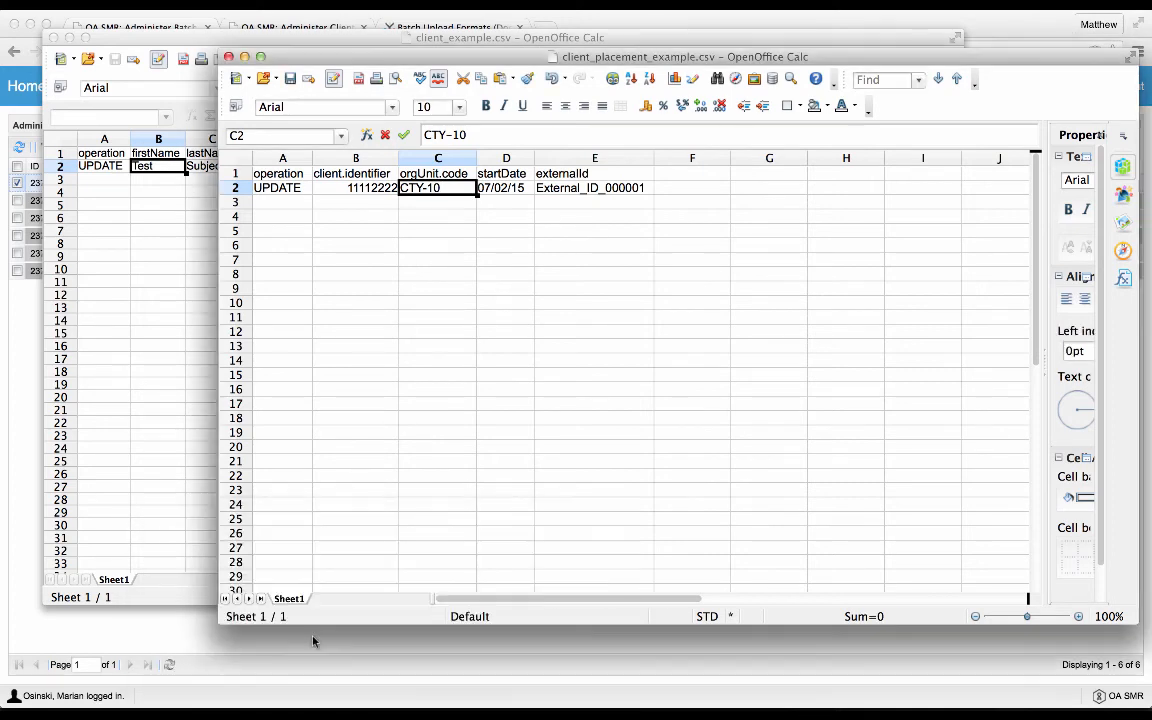
left_click(275, 639)
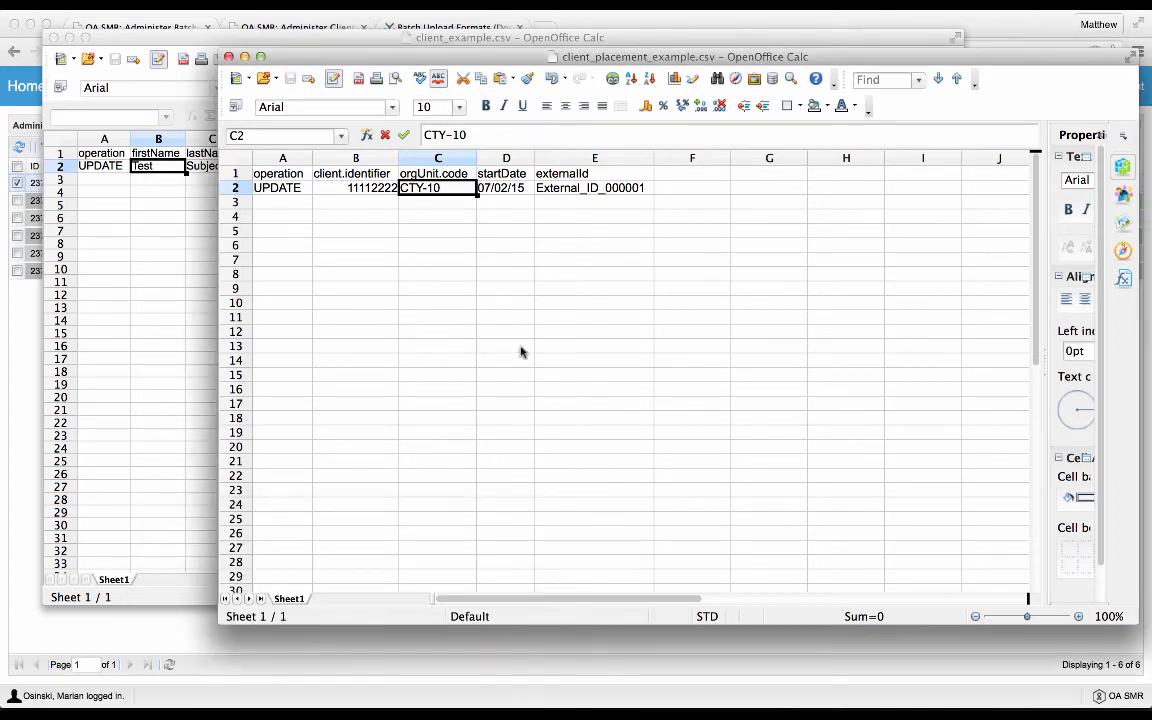
left_click(228, 56)
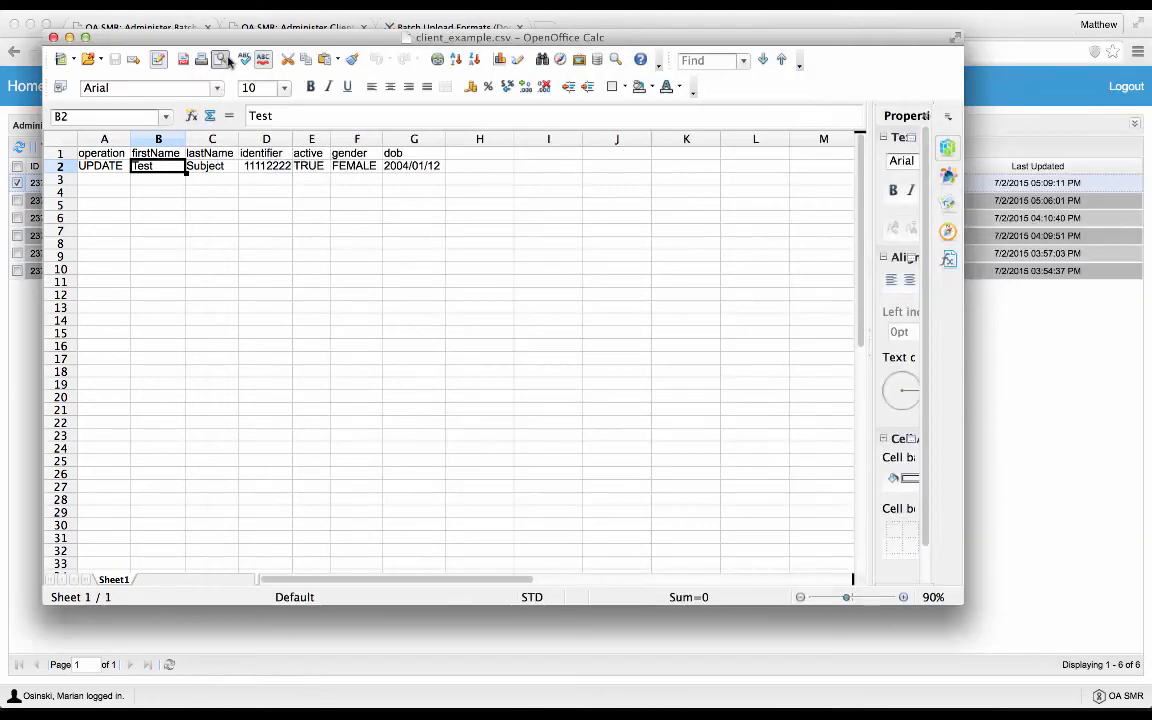
Switch back to OA SMR, upload client_placement_example.csv as a new Client Placement batch, and close the upload dialog.
left_click(26, 358)
left_click(147, 147)
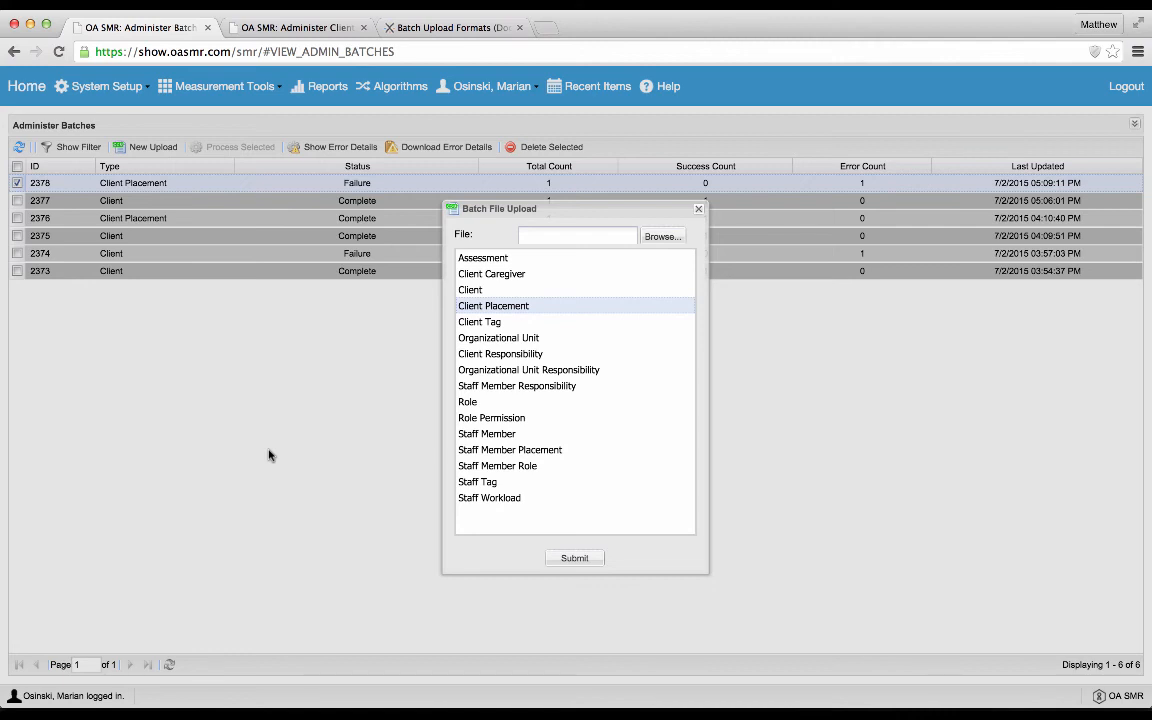
left_click(508, 309)
left_click(661, 236)
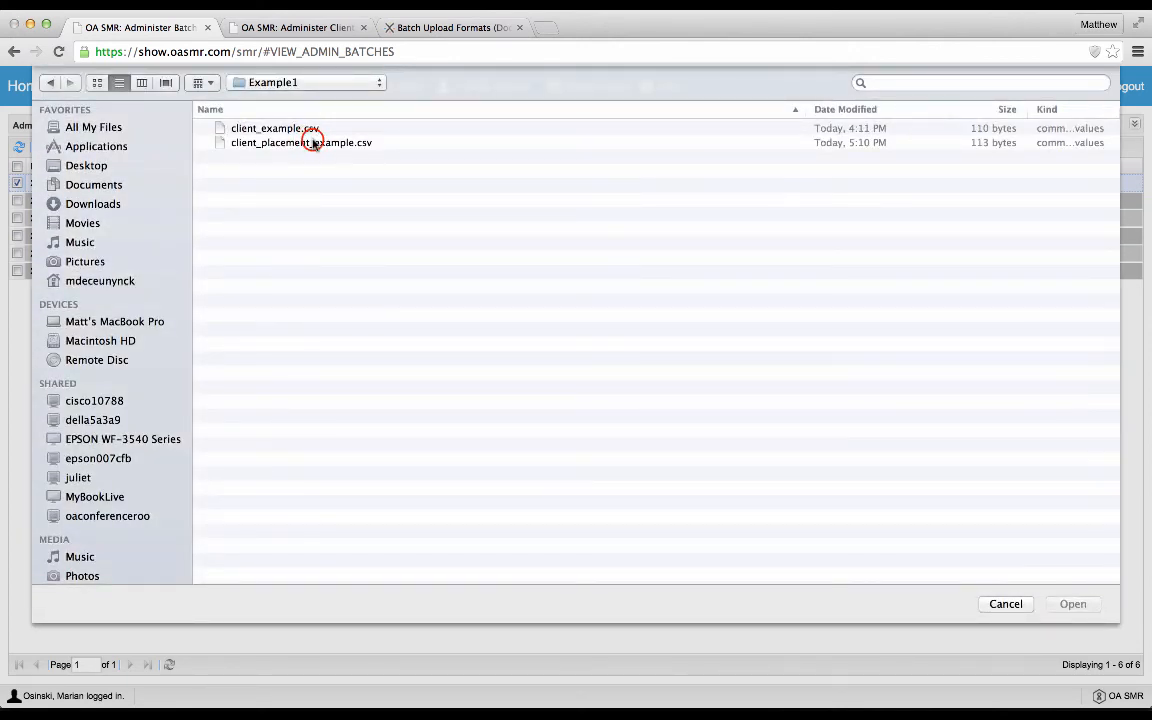
left_click(313, 142)
double_click(313, 142)
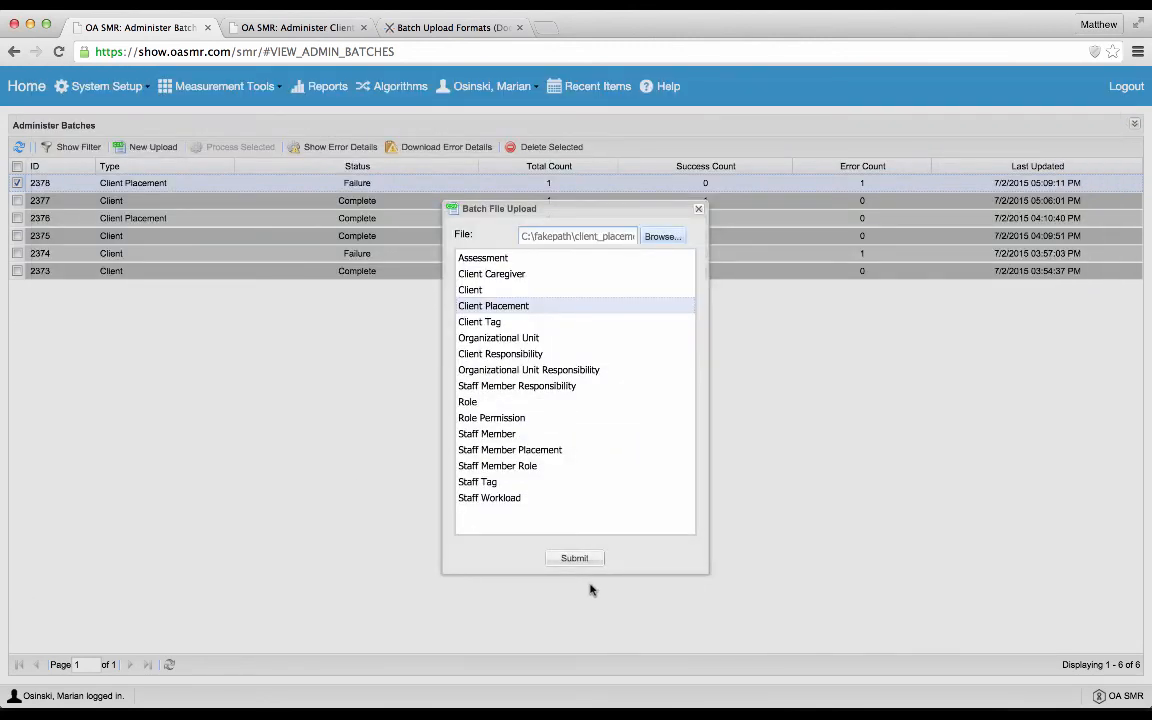
left_click(575, 560)
left_click(697, 209)
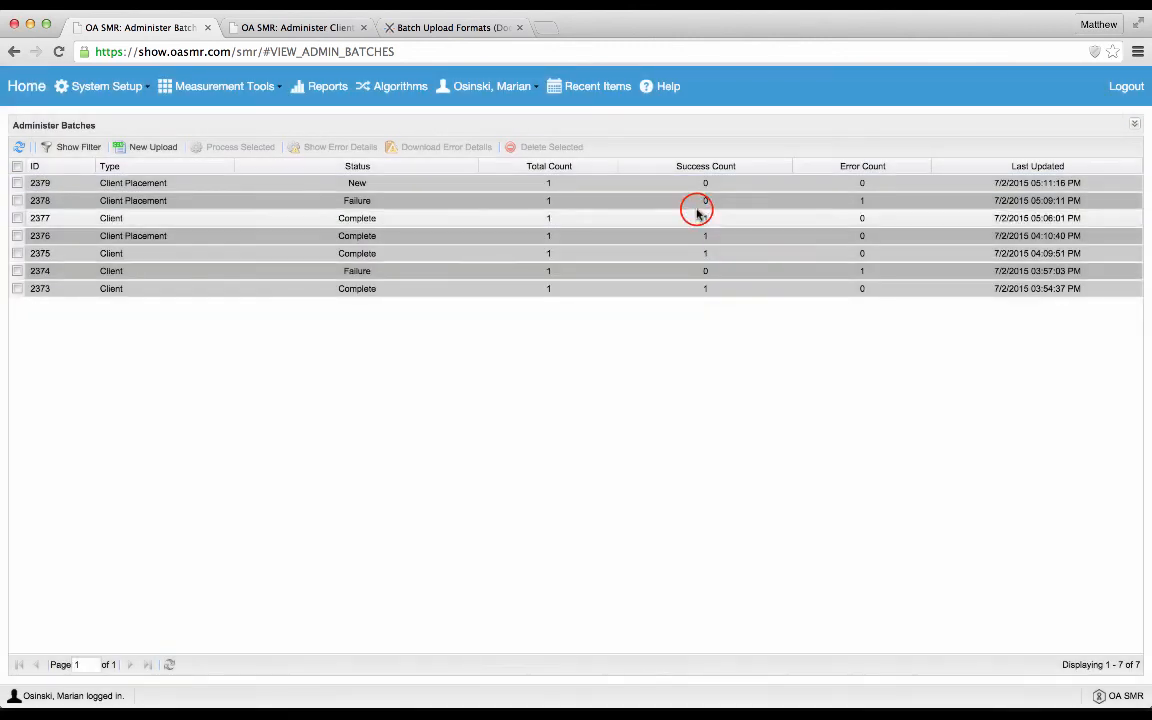
Process the re-uploaded Client Placement batch at the head of the batch list and dismiss the submission notice.
left_click(17, 183)
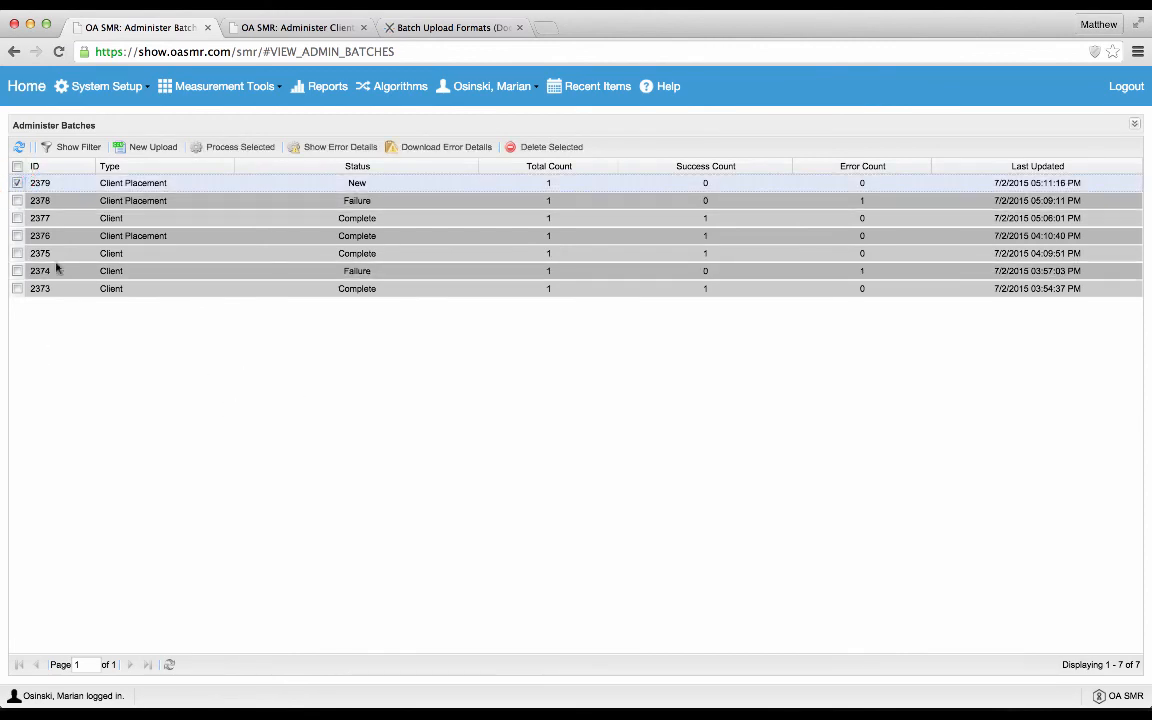
left_click(249, 147)
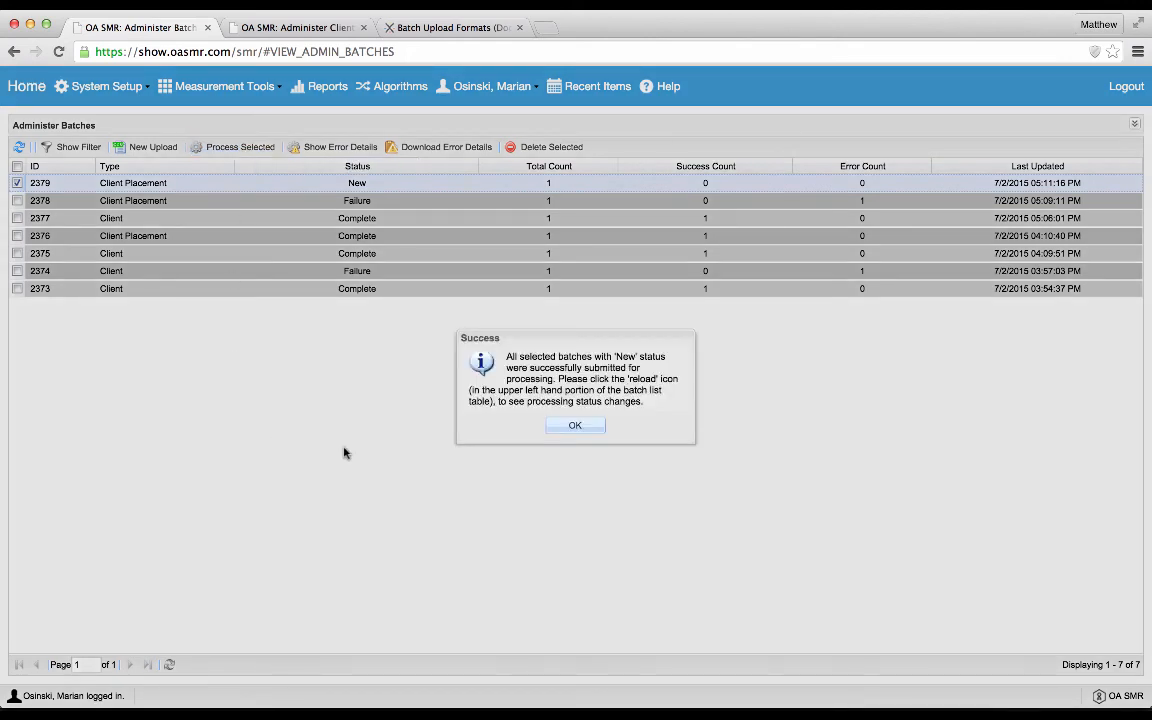
left_click(576, 428)
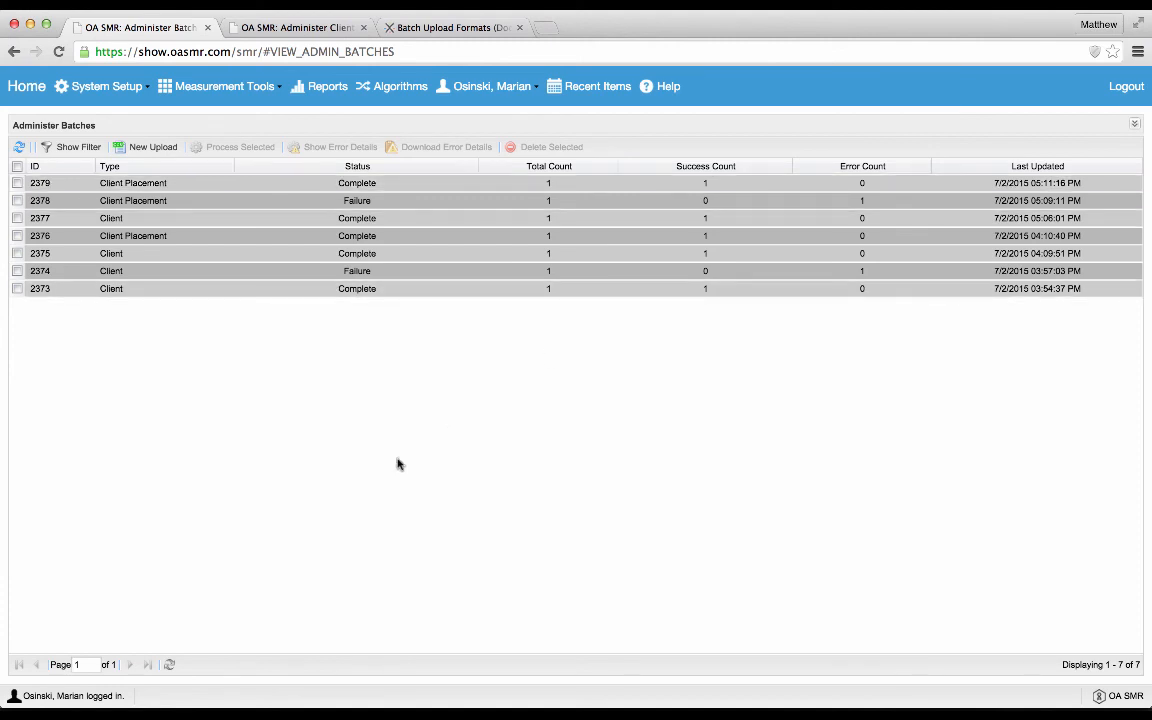
Refresh the client list on the Administer Clients page and open the client's record to check its organizational placements.
left_click(303, 28)
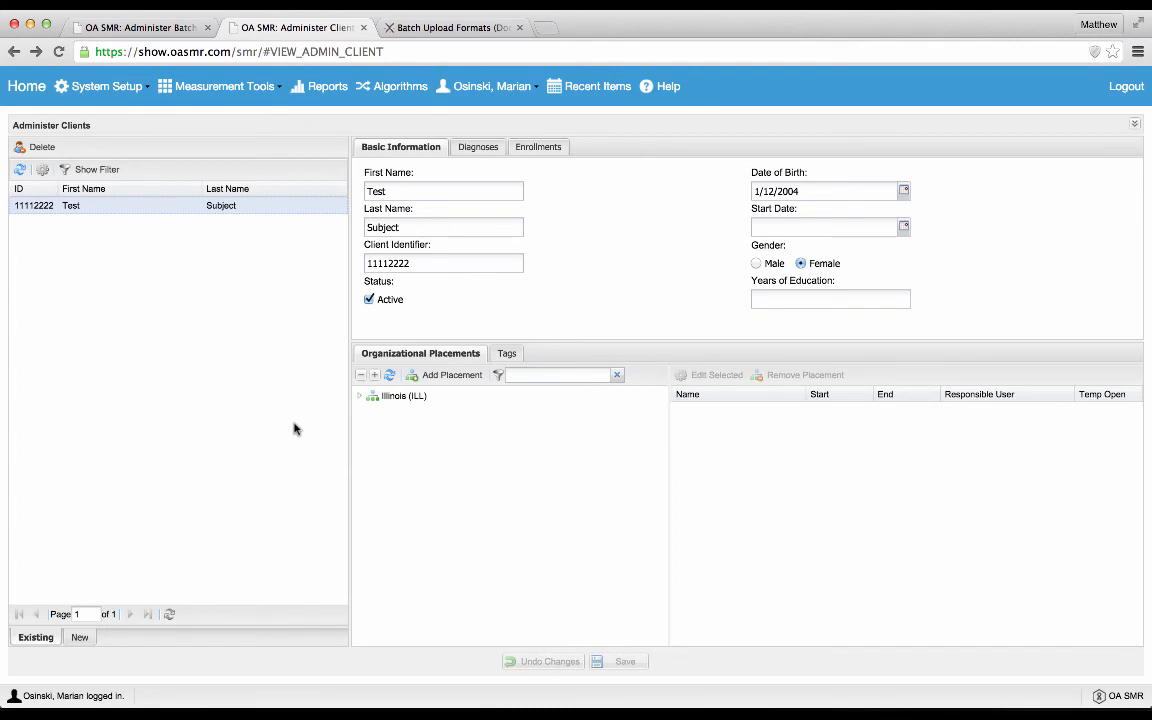
left_click(18, 175)
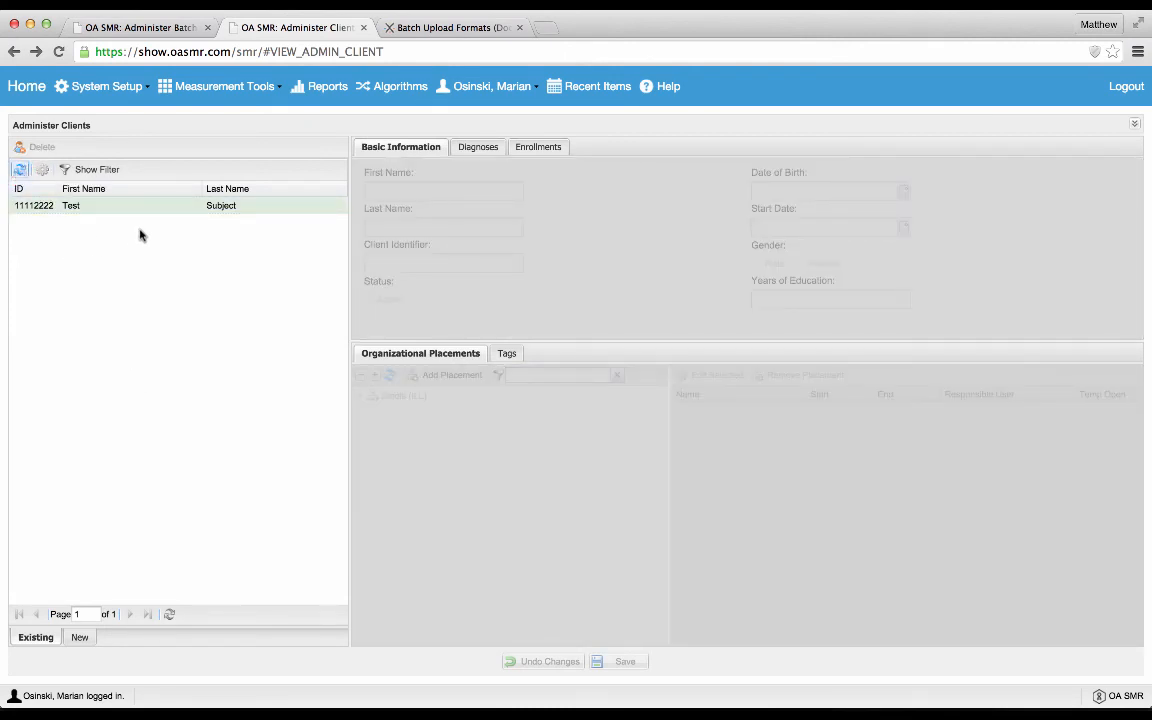
left_click(117, 207)
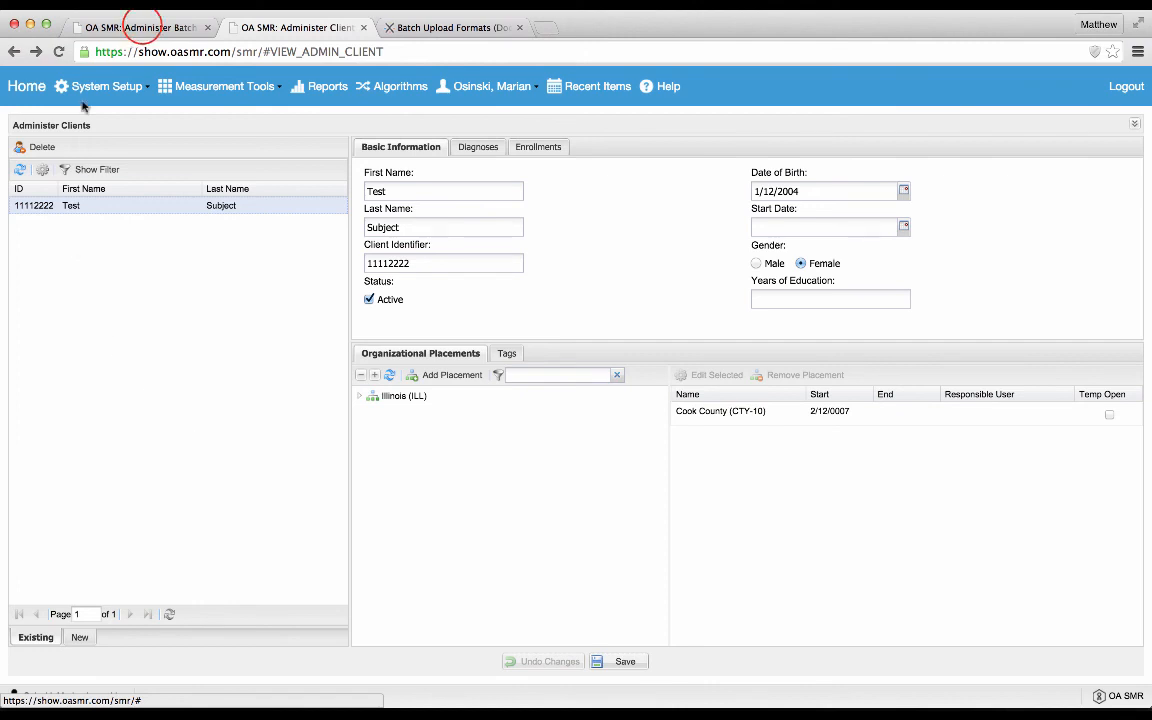
Return to Administer Batches, review the error details of the failed Client Placement batch, and close the error list.
left_click(128, 27)
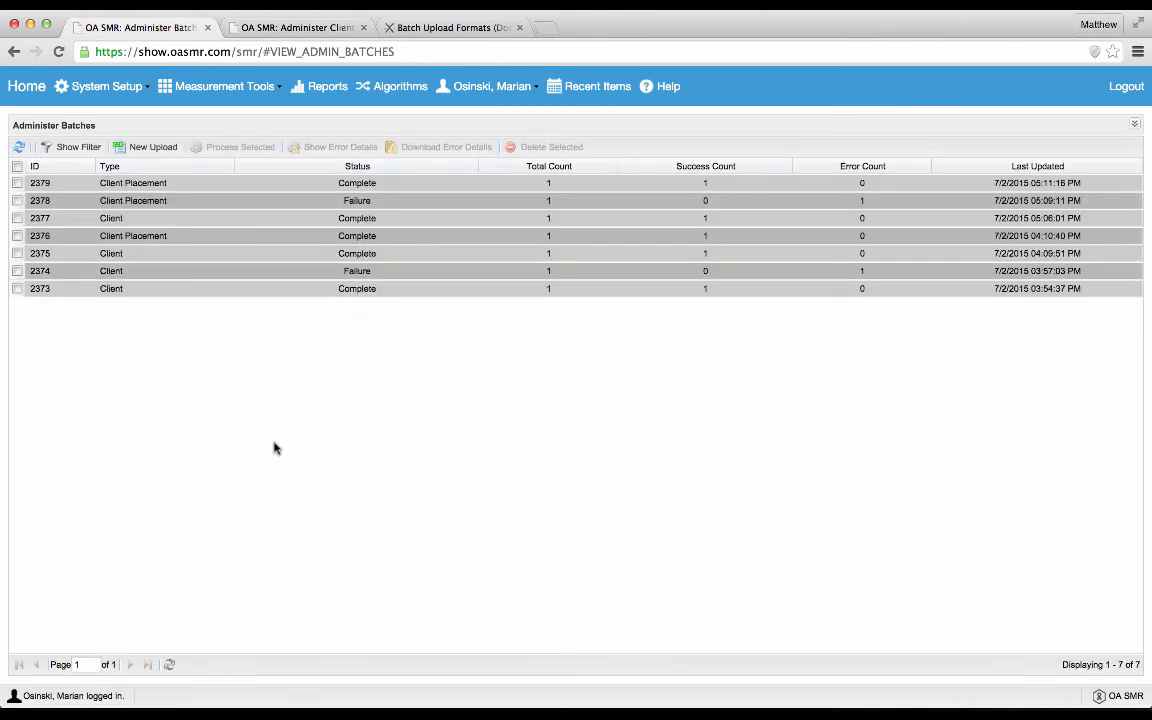
left_click(180, 200)
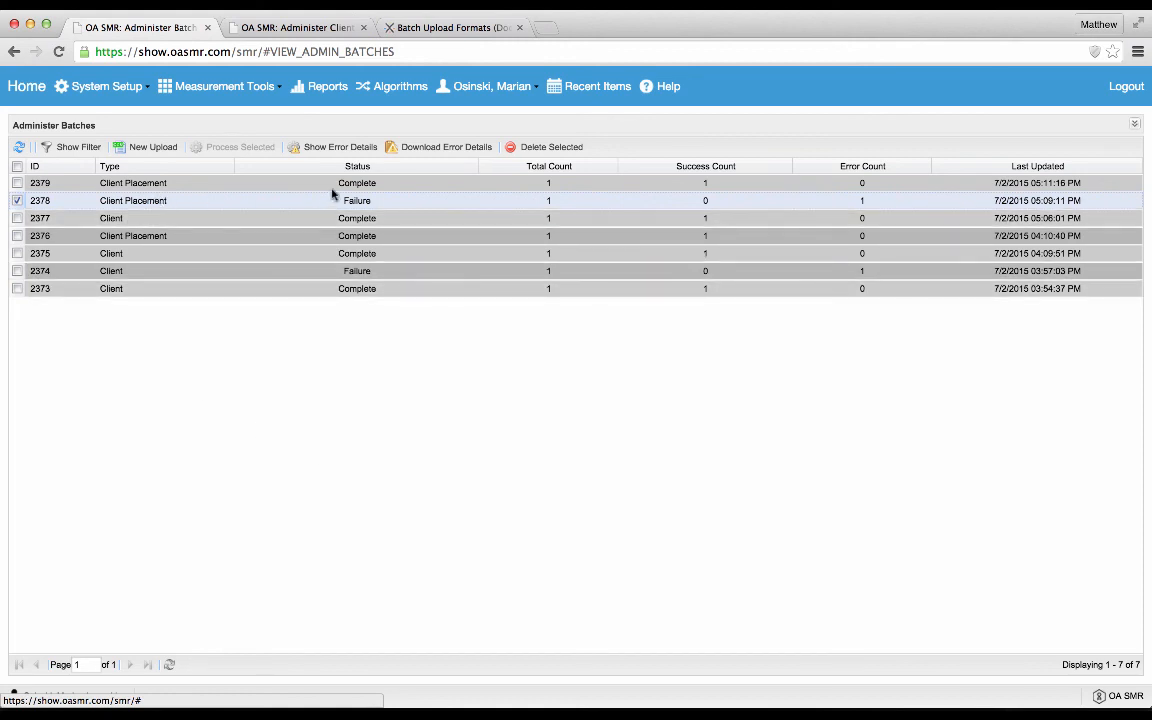
left_click(336, 148)
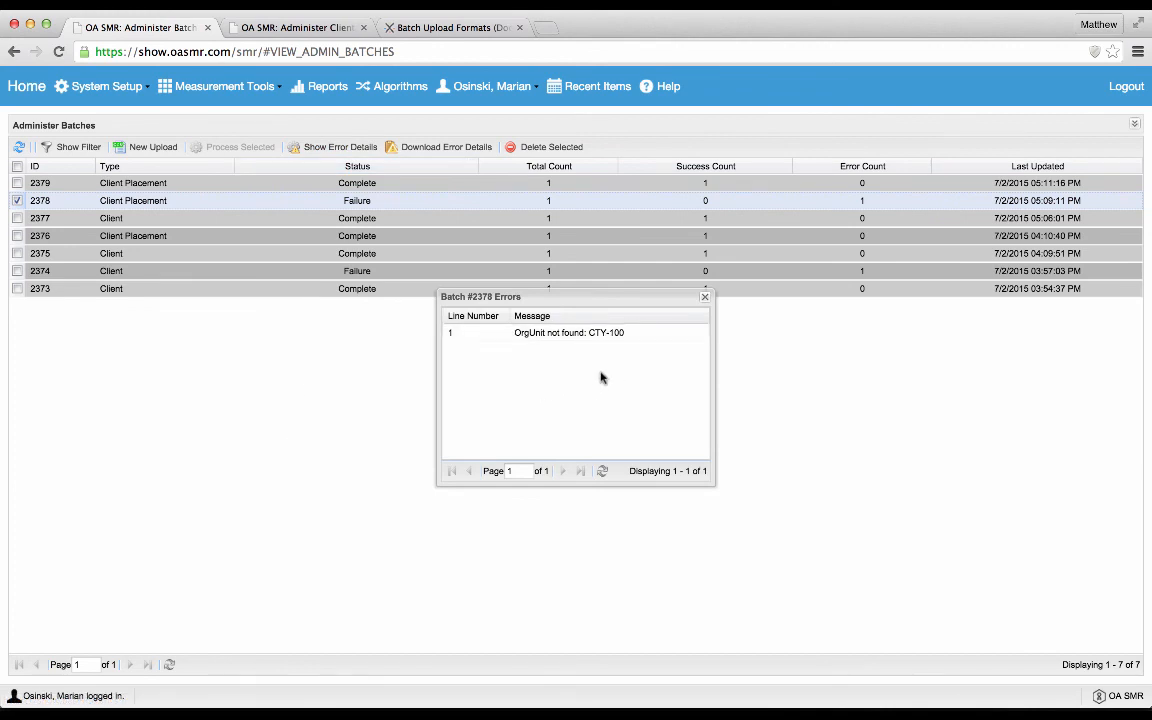
left_click(705, 297)
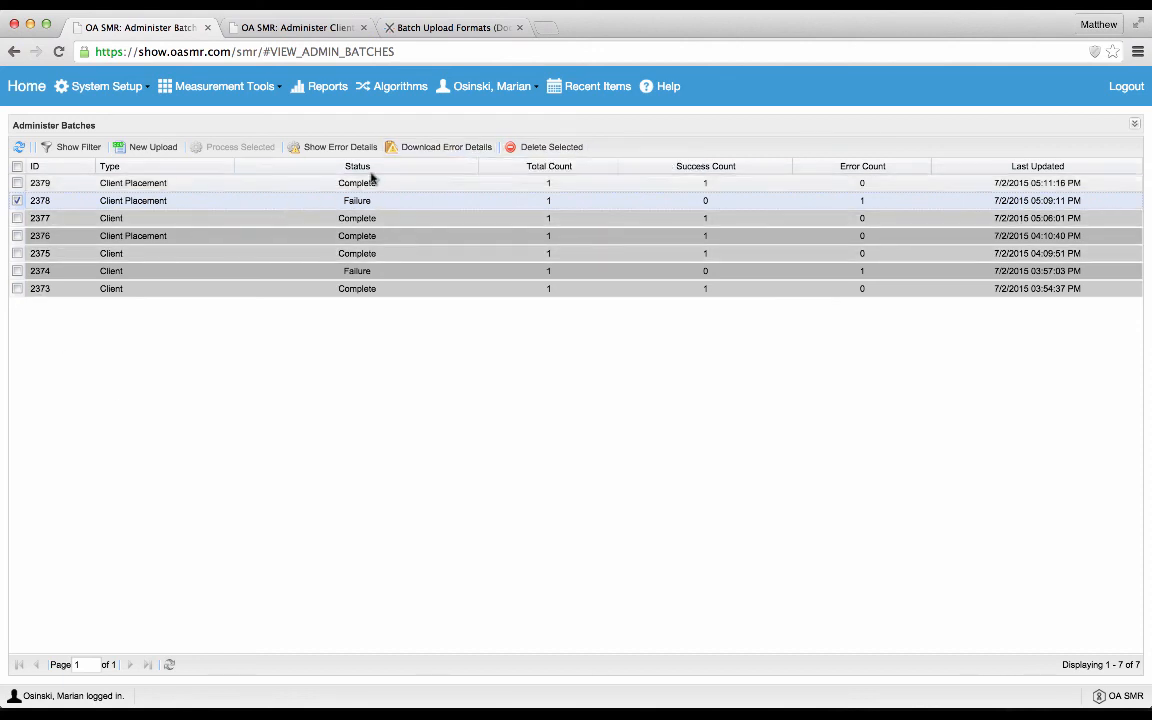
Download the failed Client Placement batch's error details and open the CSV in OpenOffice Calc, importing it as comma-separated text.
left_click(438, 151)
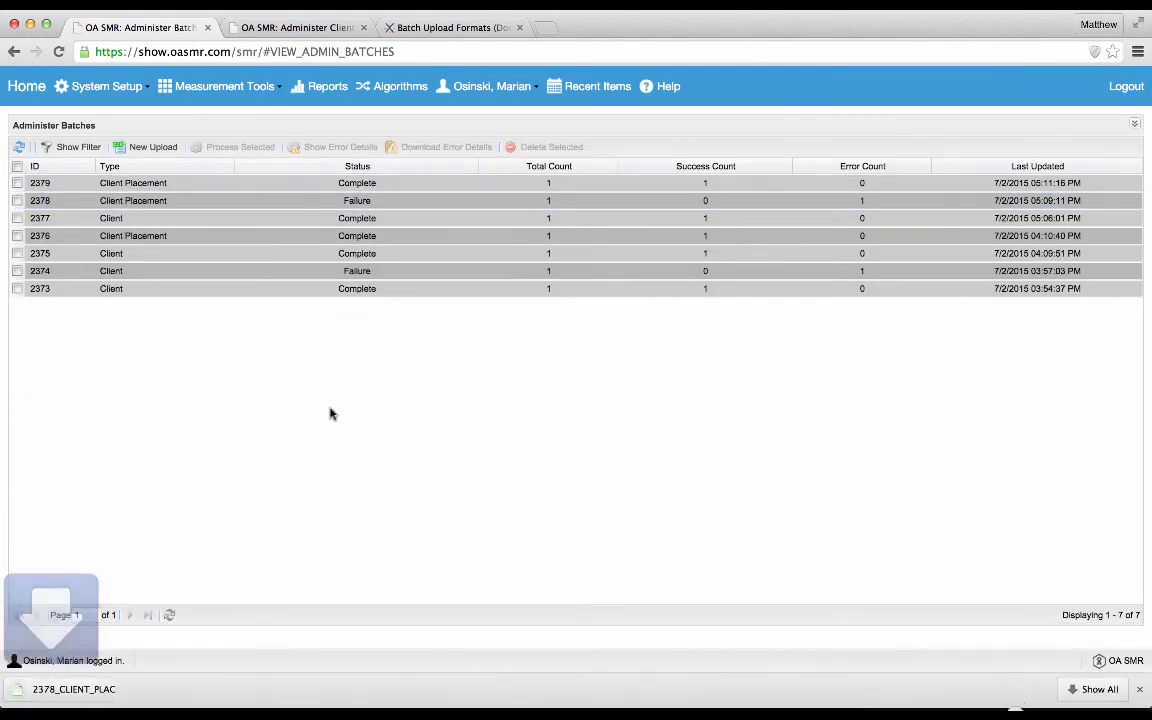
left_click(110, 689)
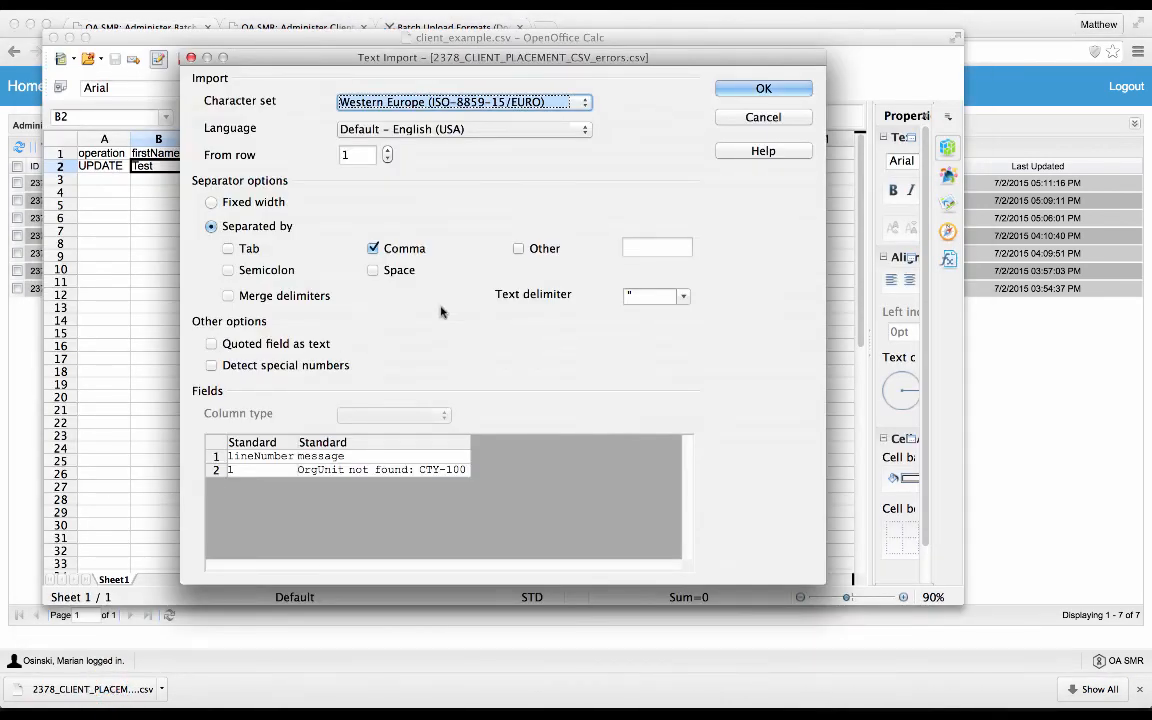
left_click(756, 89)
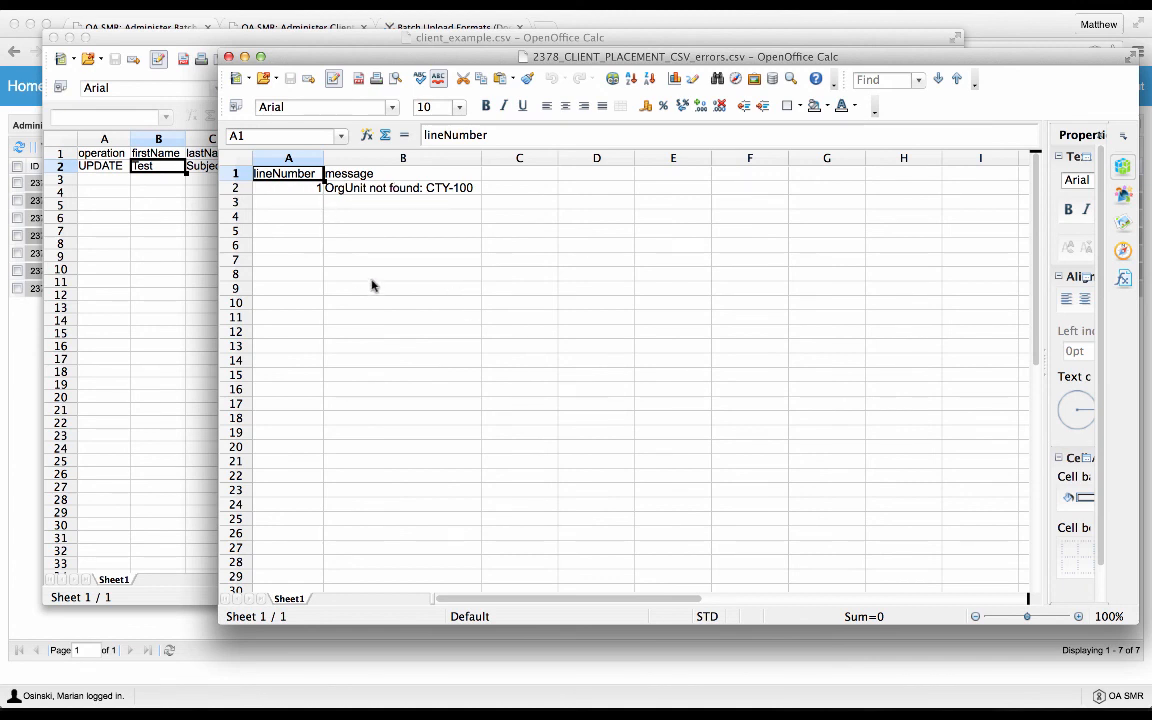
scroll(372, 286, "down", 19)
scroll(372, 286, "up", 19)
left_click(836, 5)
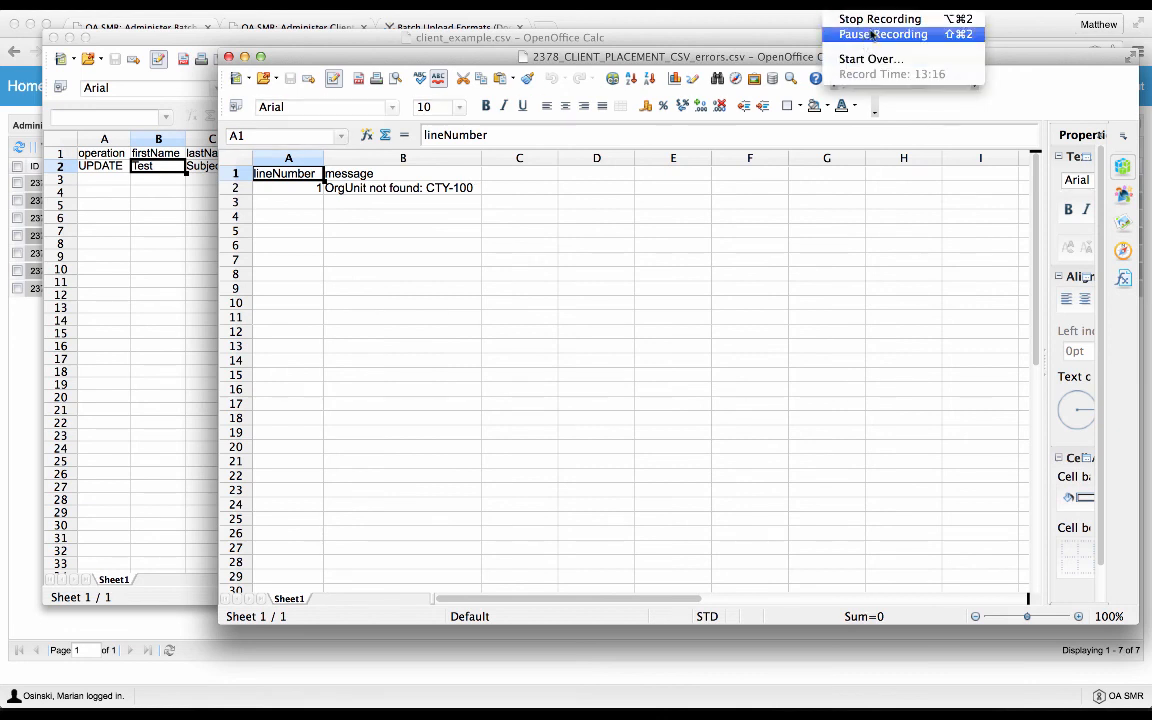